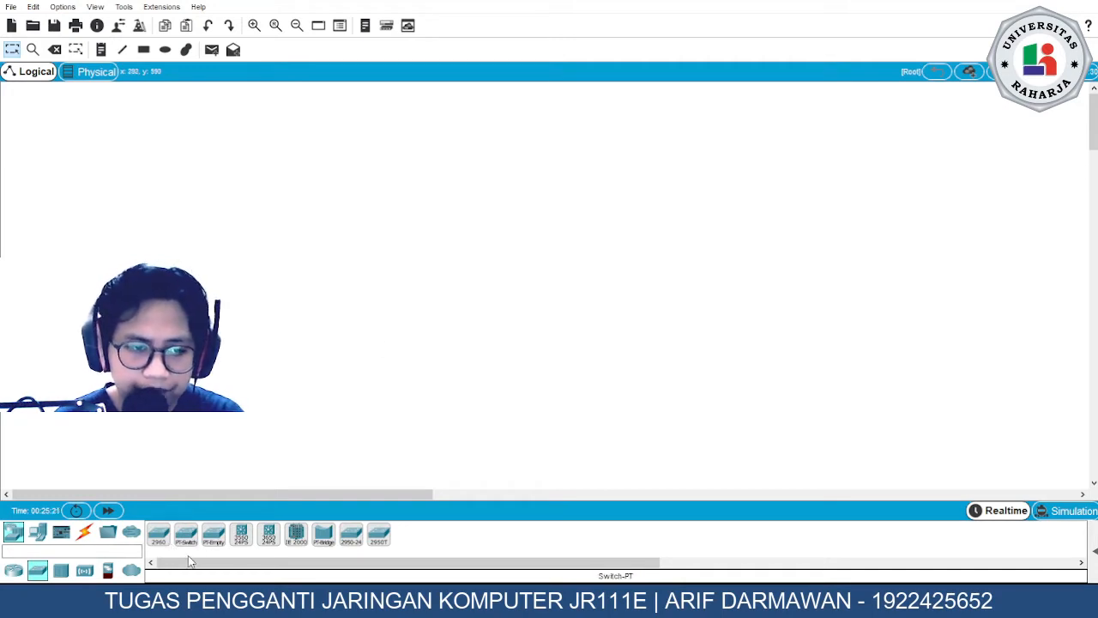
Place a 2960 switch in the workspace and four PCs below it, two on each side
drag(163, 539, 475, 240)
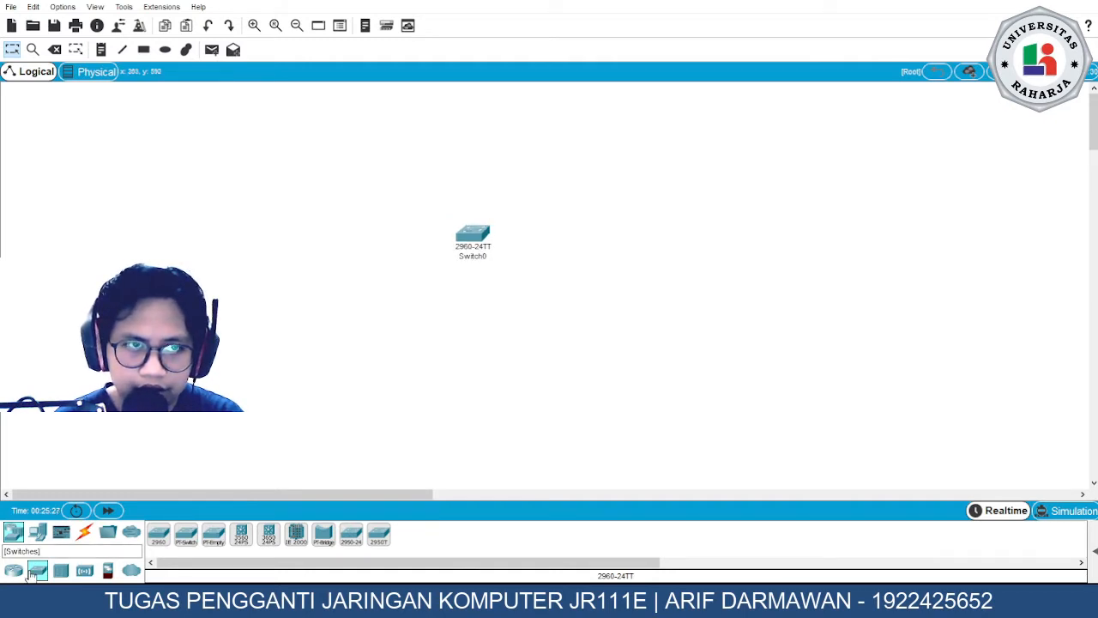
click(37, 533)
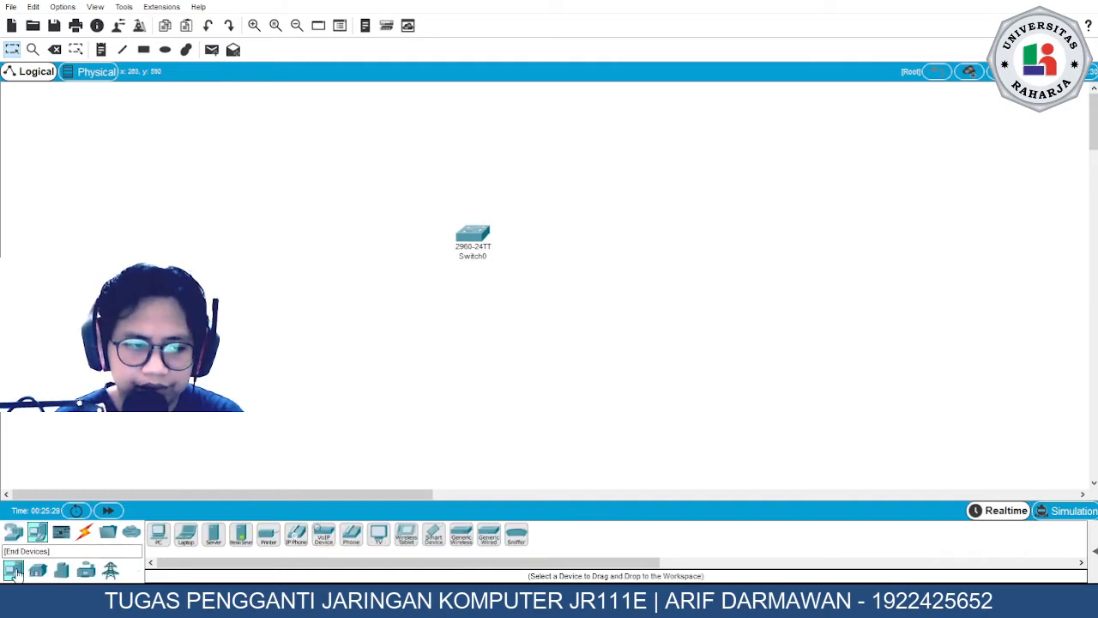
click(158, 534)
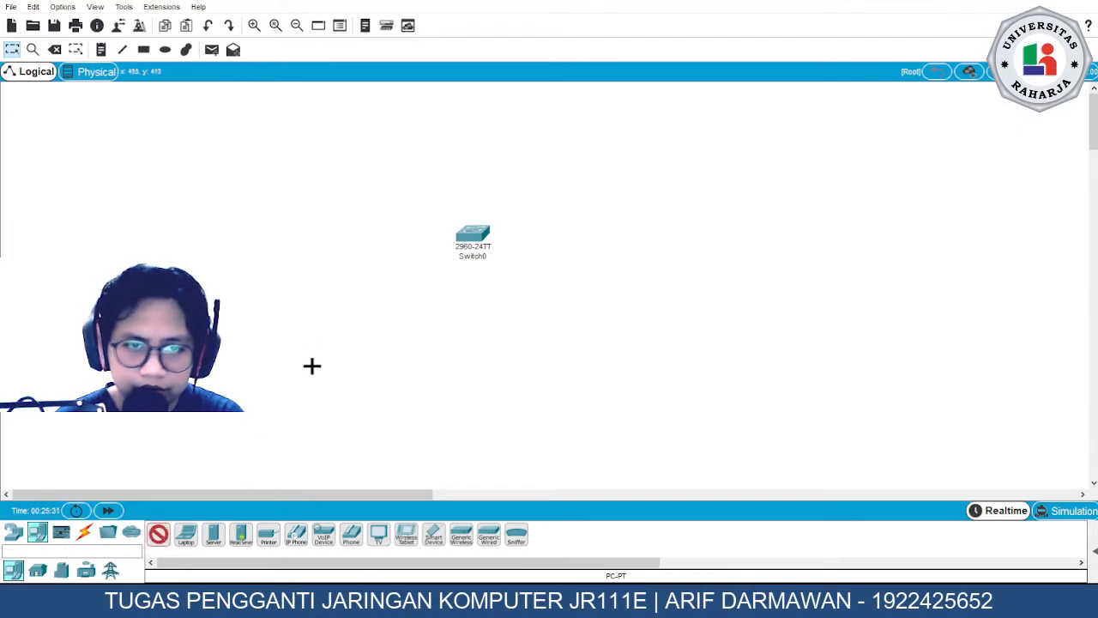
click(287, 317)
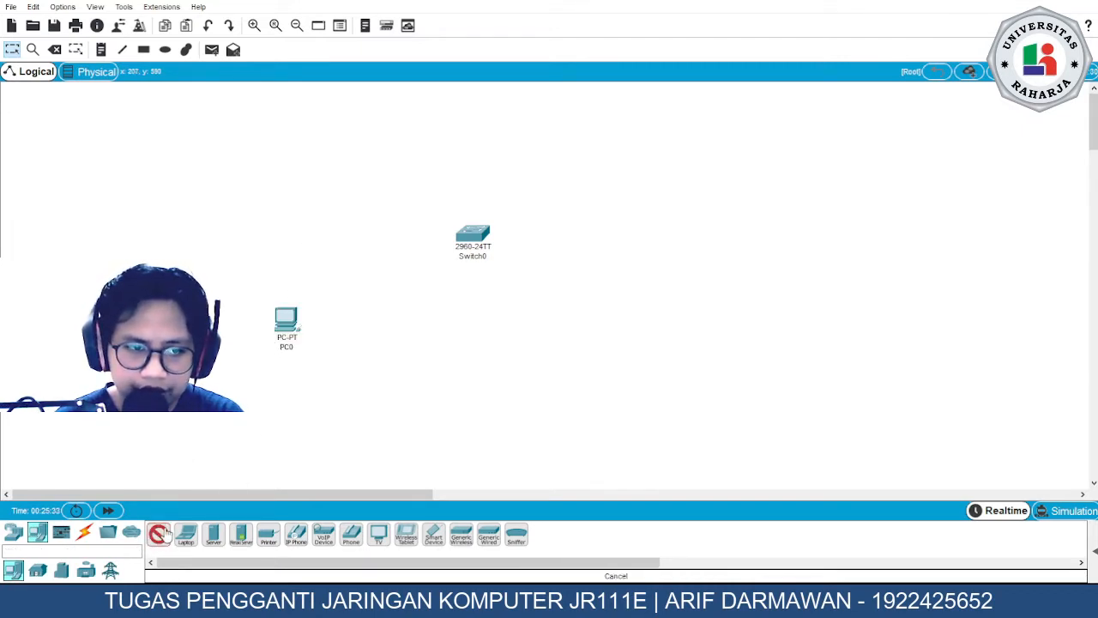
click(286, 415)
click(159, 535)
click(598, 320)
click(168, 537)
click(605, 416)
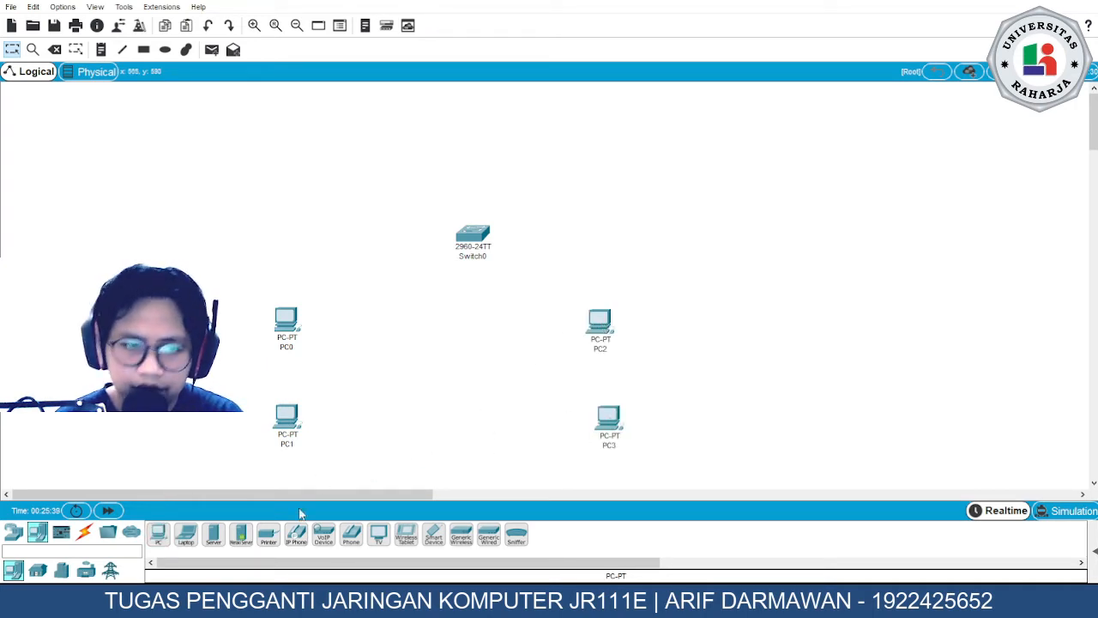
Connect the switch's FastEthernet0/1 port to PC0's FastEthernet0 with a copper straight-through cable
click(84, 533)
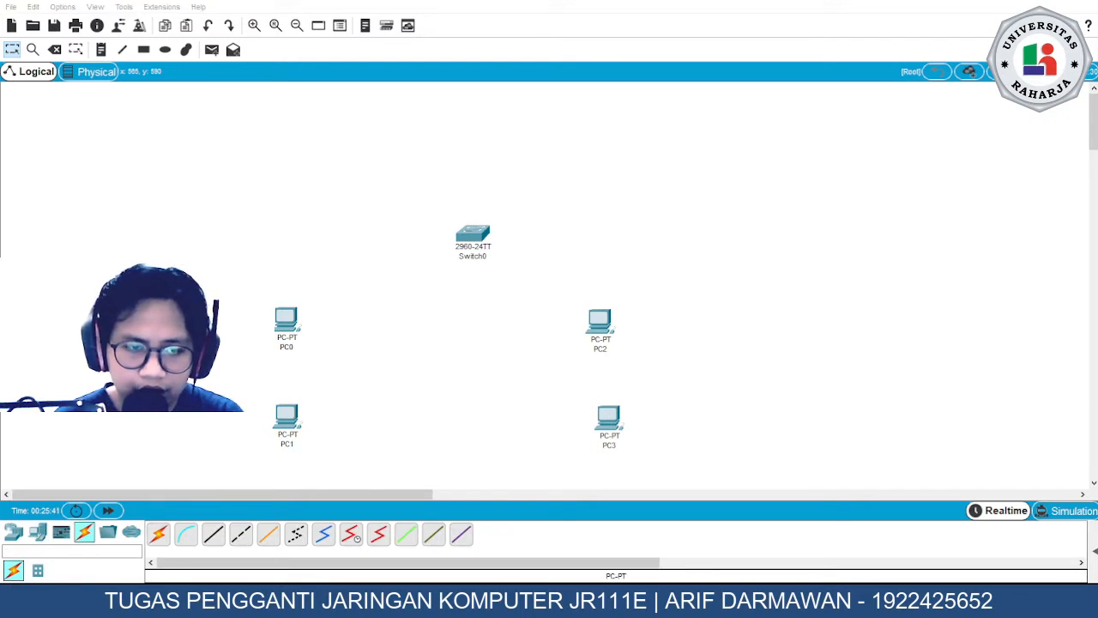
click(221, 538)
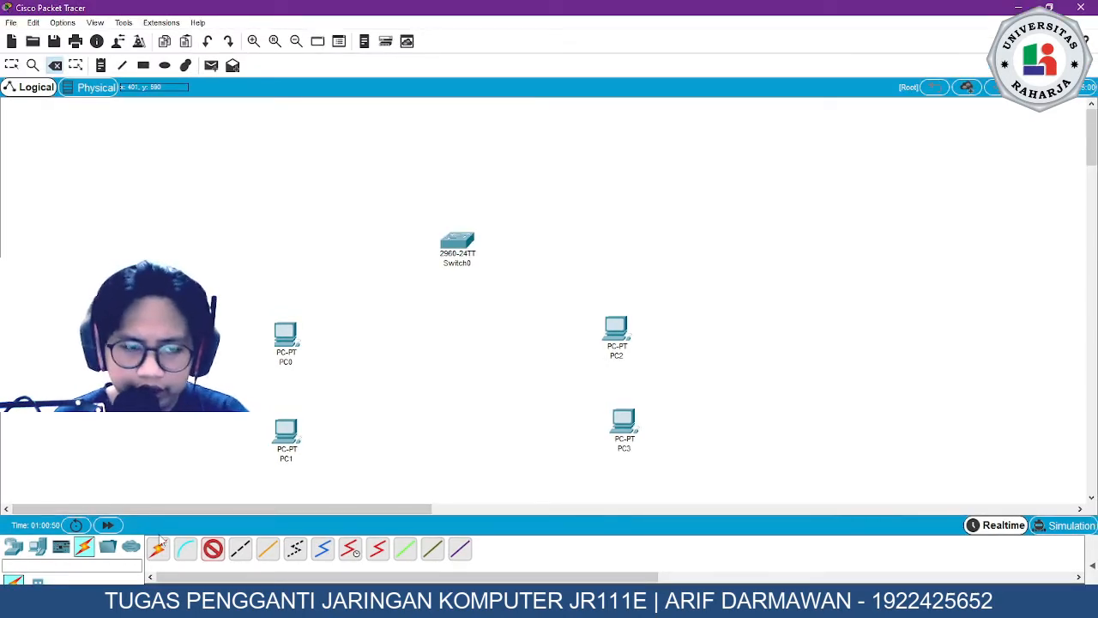
click(188, 546)
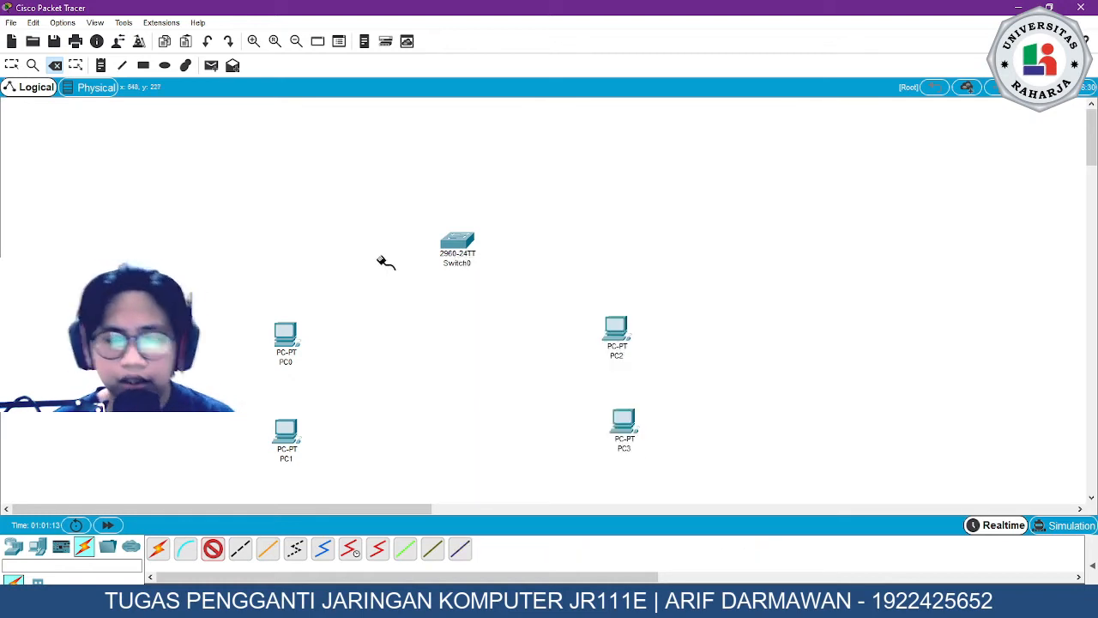
click(450, 243)
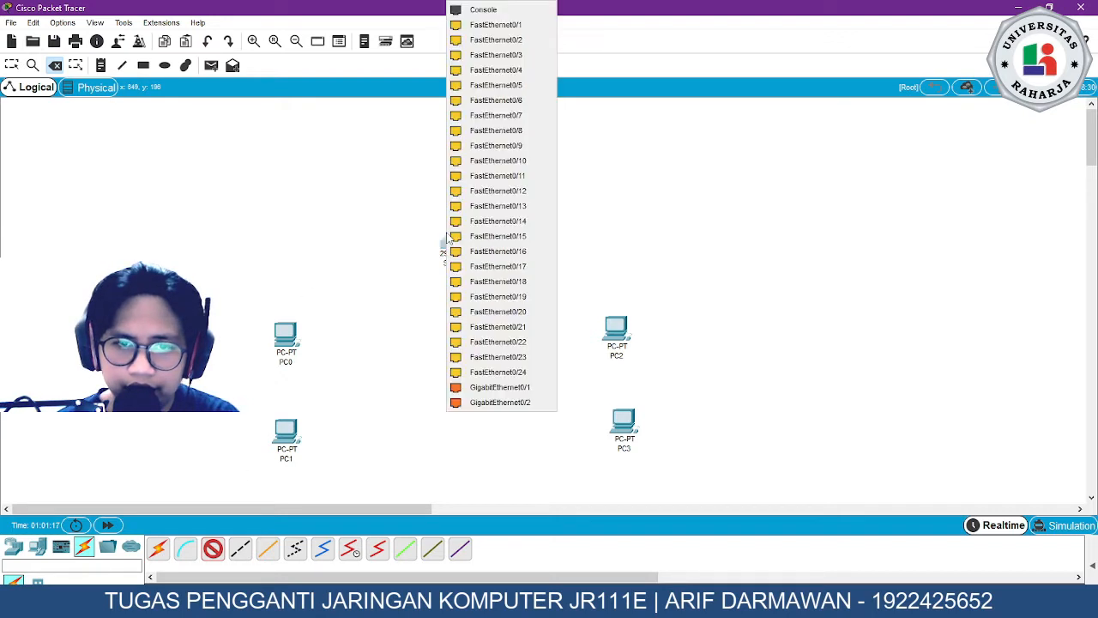
click(505, 26)
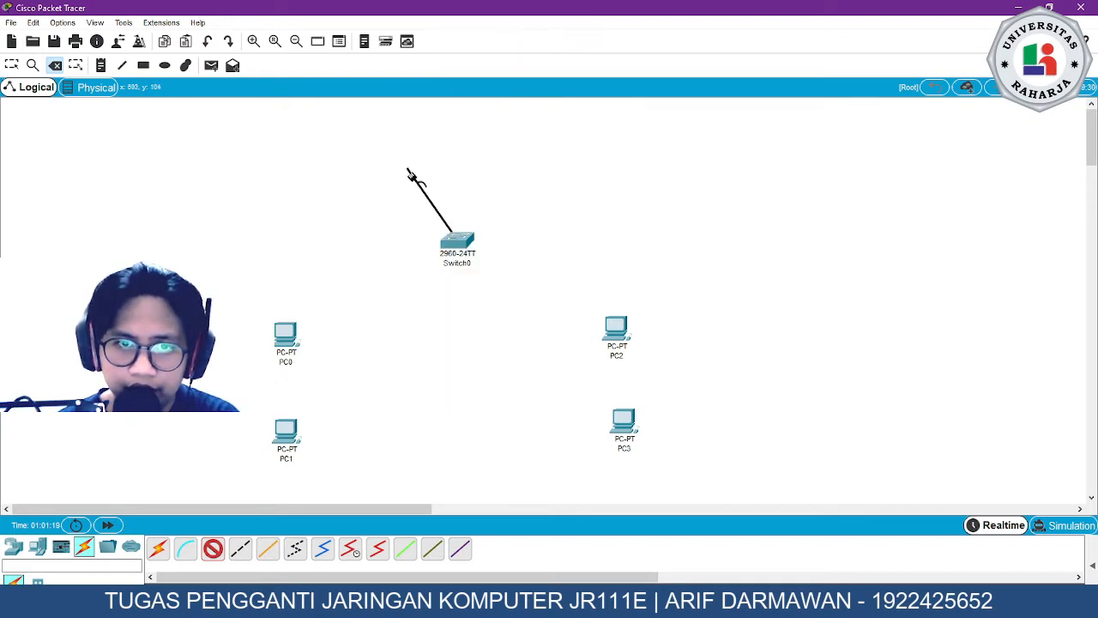
click(287, 340)
click(339, 388)
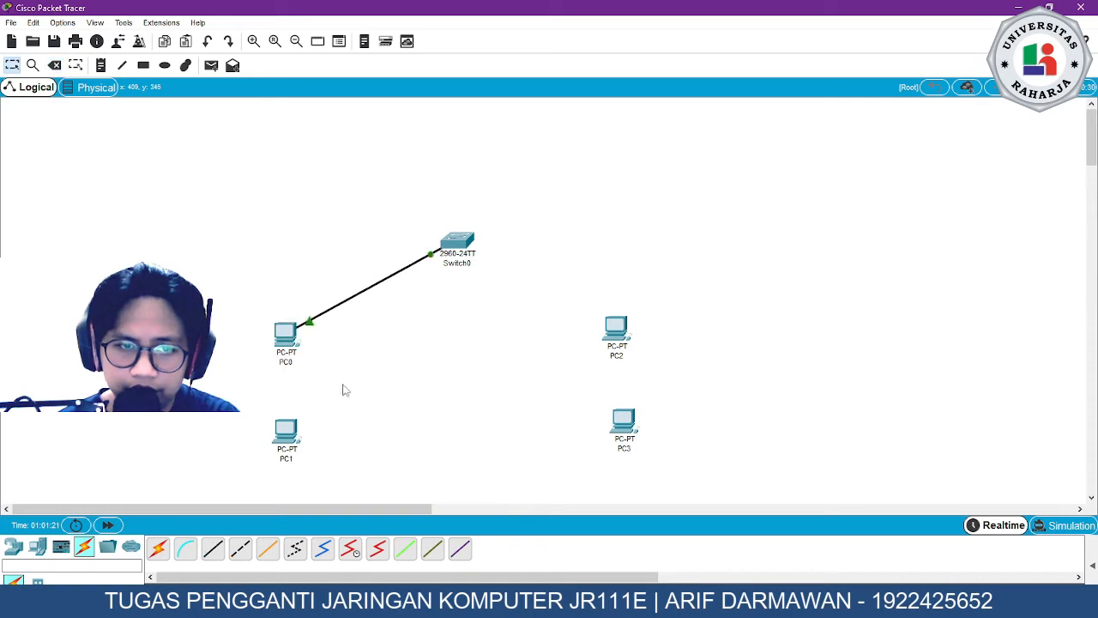
Connect another FastEthernet port of the switch to PC1's FastEthernet0 with a copper straight-through cable
click(212, 550)
click(455, 246)
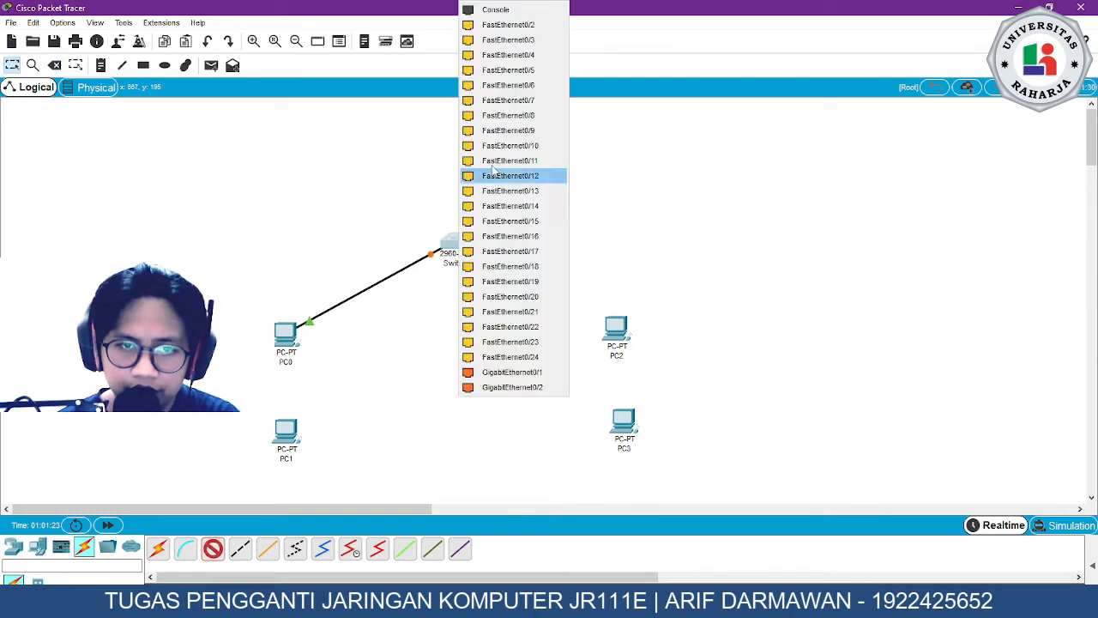
click(519, 36)
click(286, 429)
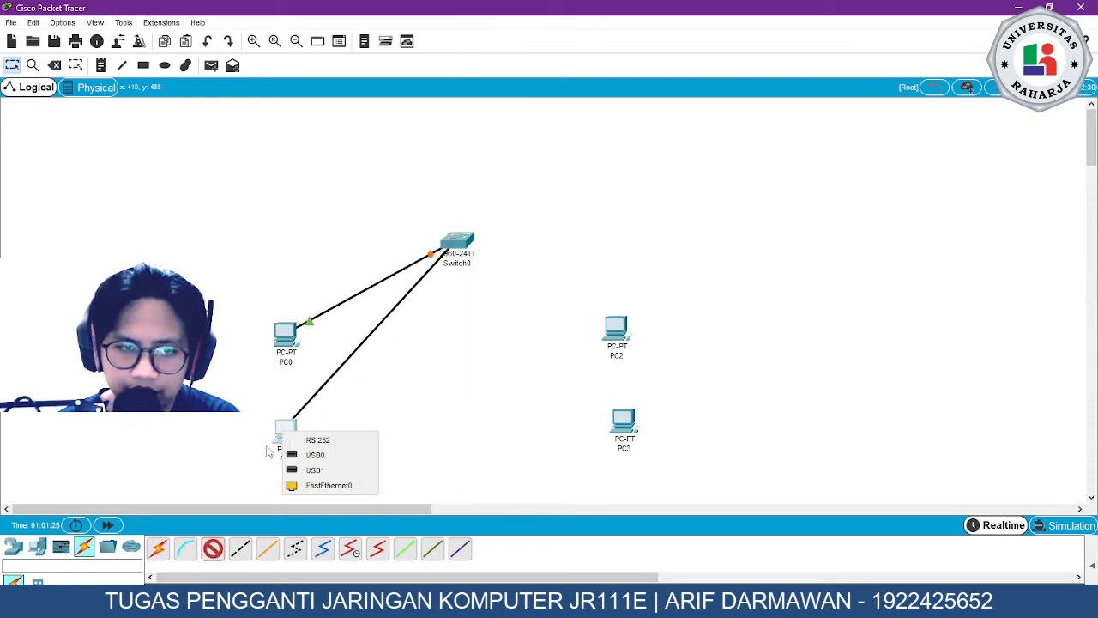
click(315, 486)
Link the switch to PC2's FastEthernet0 with a copper straight-through cable, using a free FastEthernet port
click(212, 550)
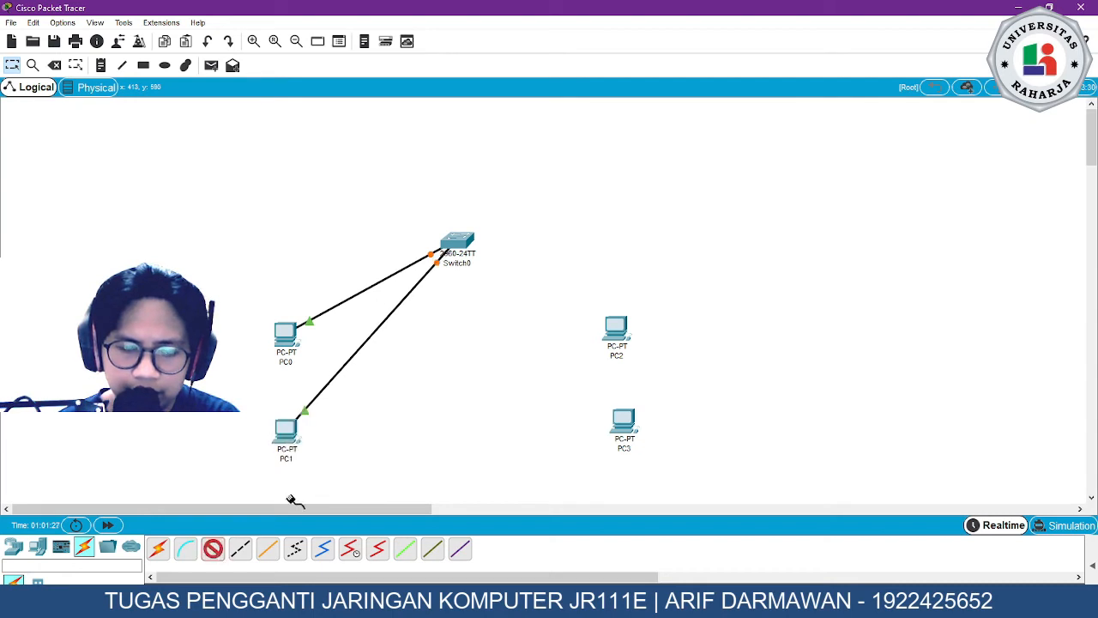
click(457, 241)
click(504, 258)
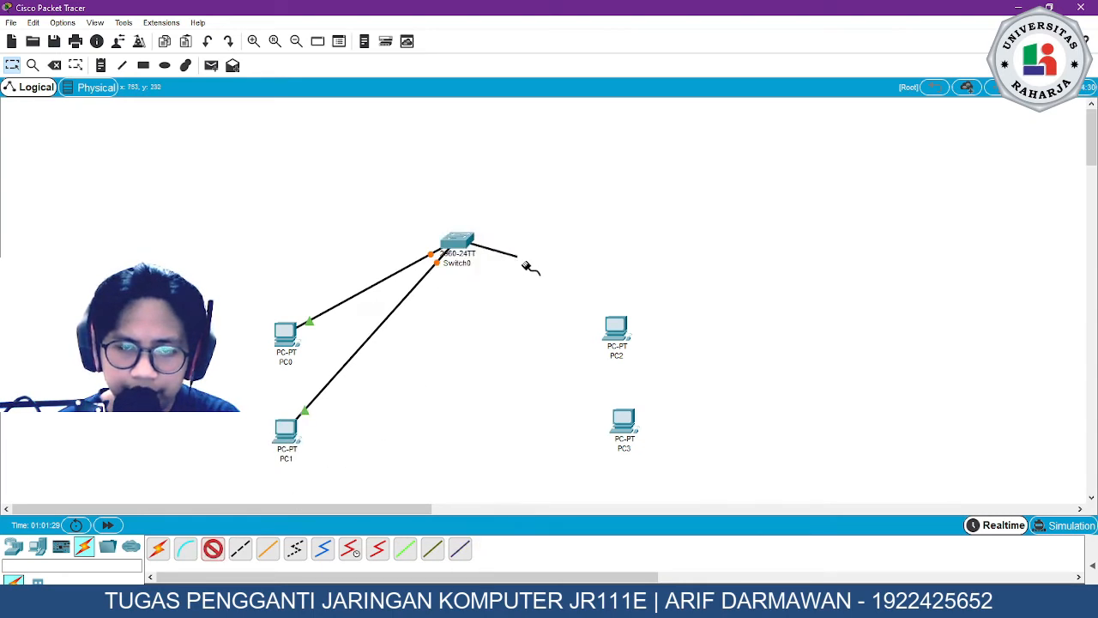
click(618, 329)
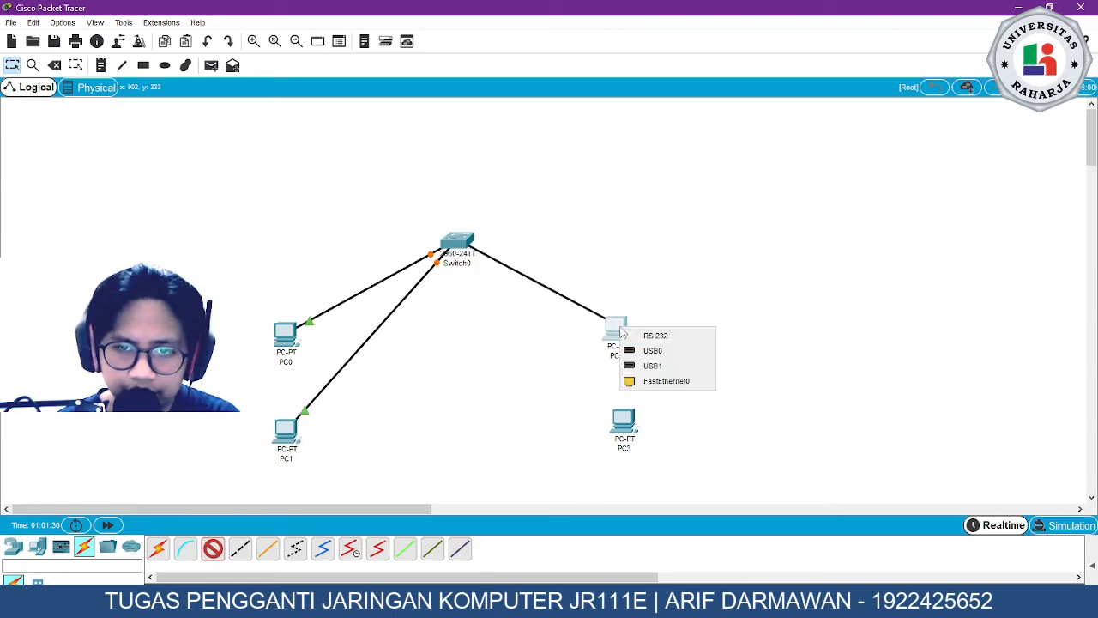
click(662, 382)
Wire PC3's FastEthernet0 to a free FastEthernet port of the switch with a copper straight-through cable
click(215, 553)
click(459, 242)
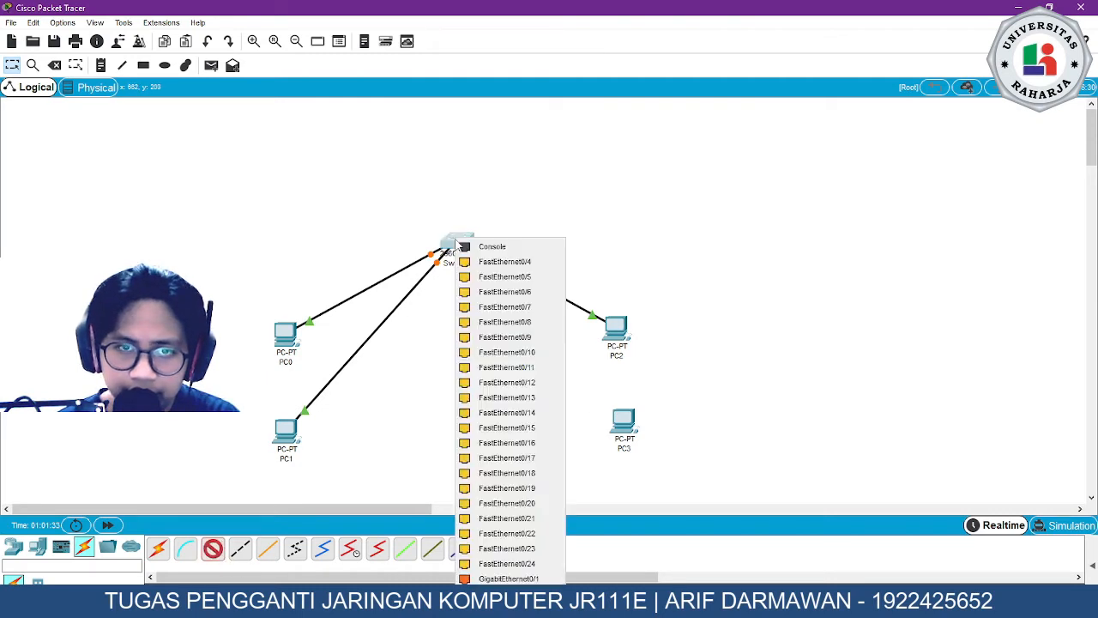
click(501, 274)
click(623, 422)
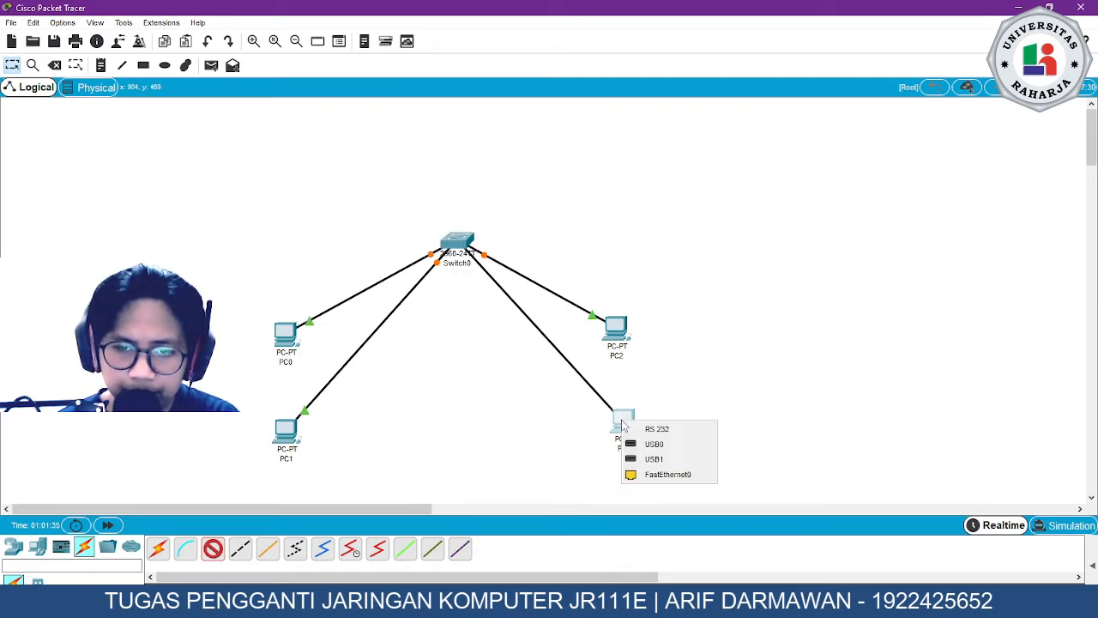
click(667, 475)
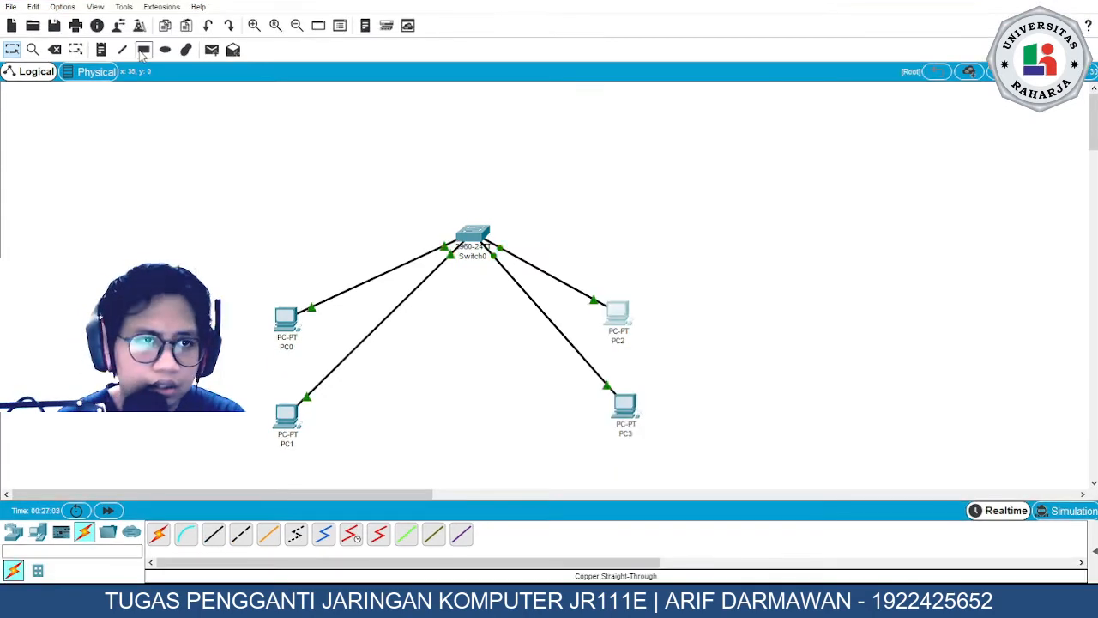
Draw a green filled rectangle enclosing PC0 and PC1
click(143, 49)
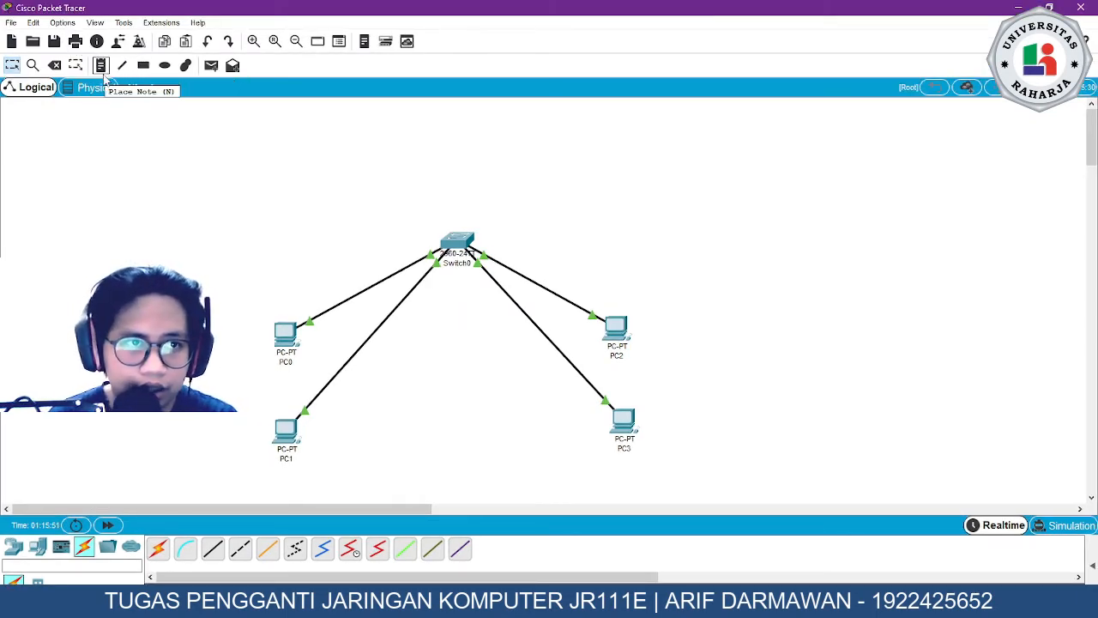
click(143, 65)
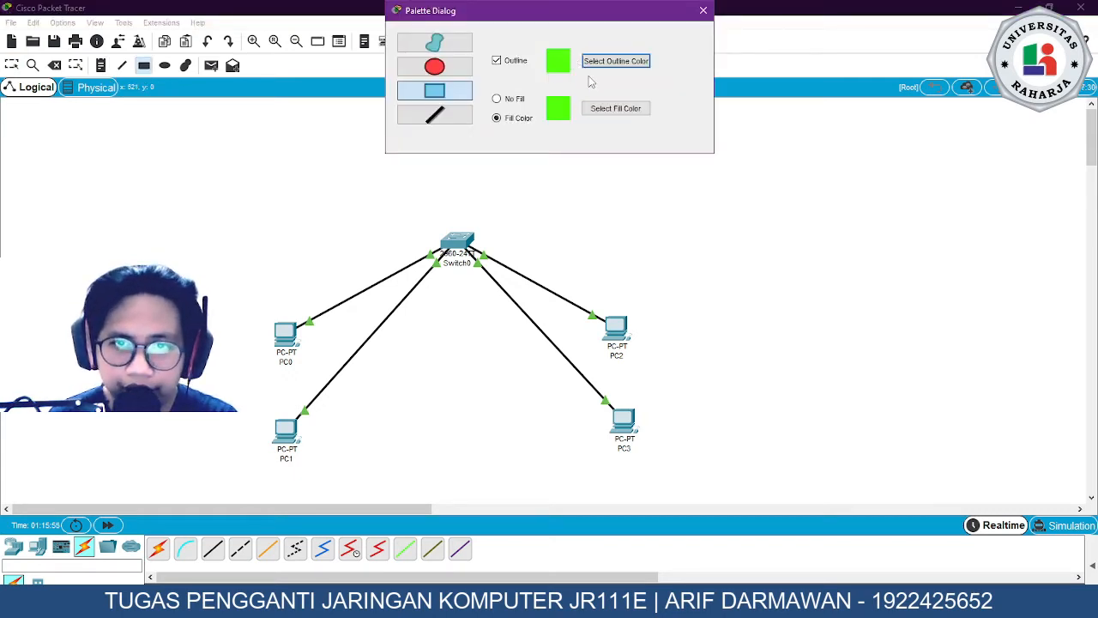
drag(275, 297, 336, 485)
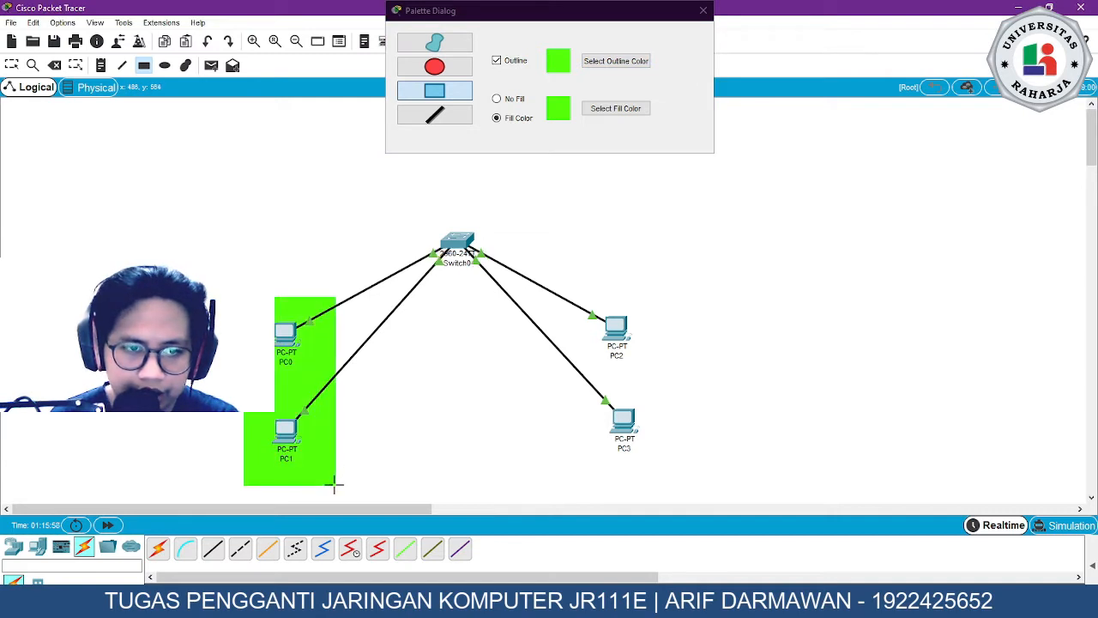
Draw a rectangle with yellow outline and yellow fill (#ffff00) enclosing PC2 and PC3
click(627, 65)
click(522, 243)
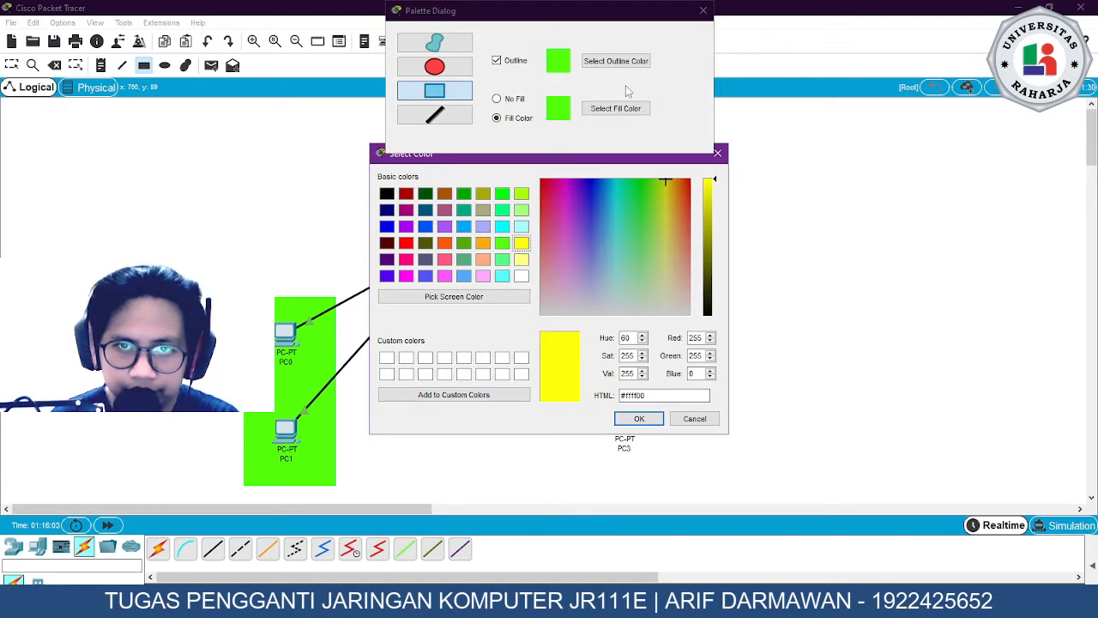
click(639, 418)
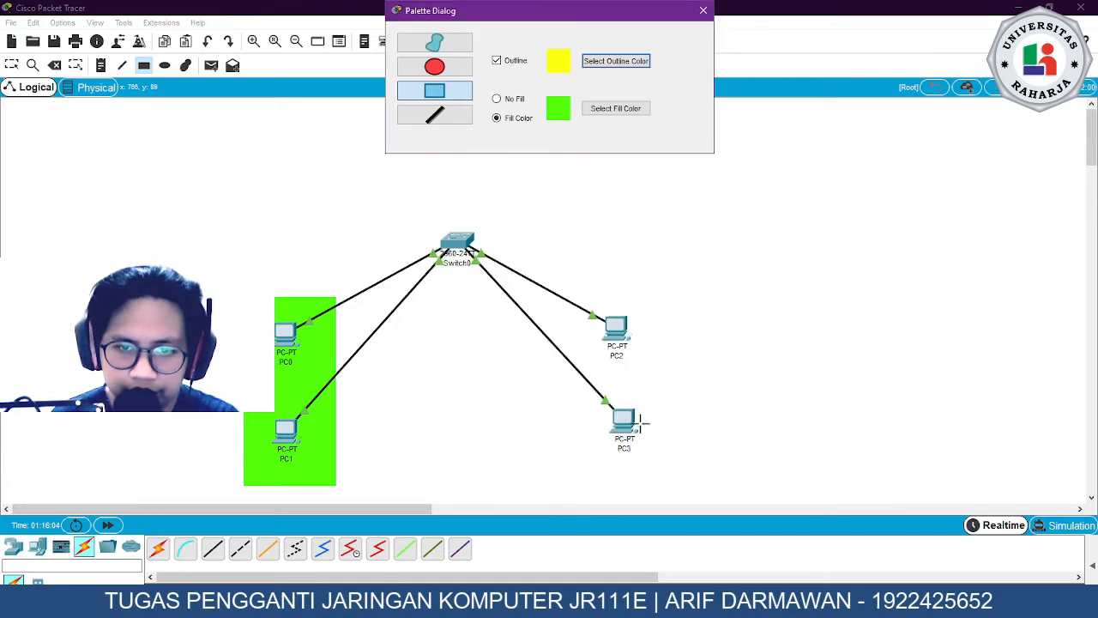
click(594, 114)
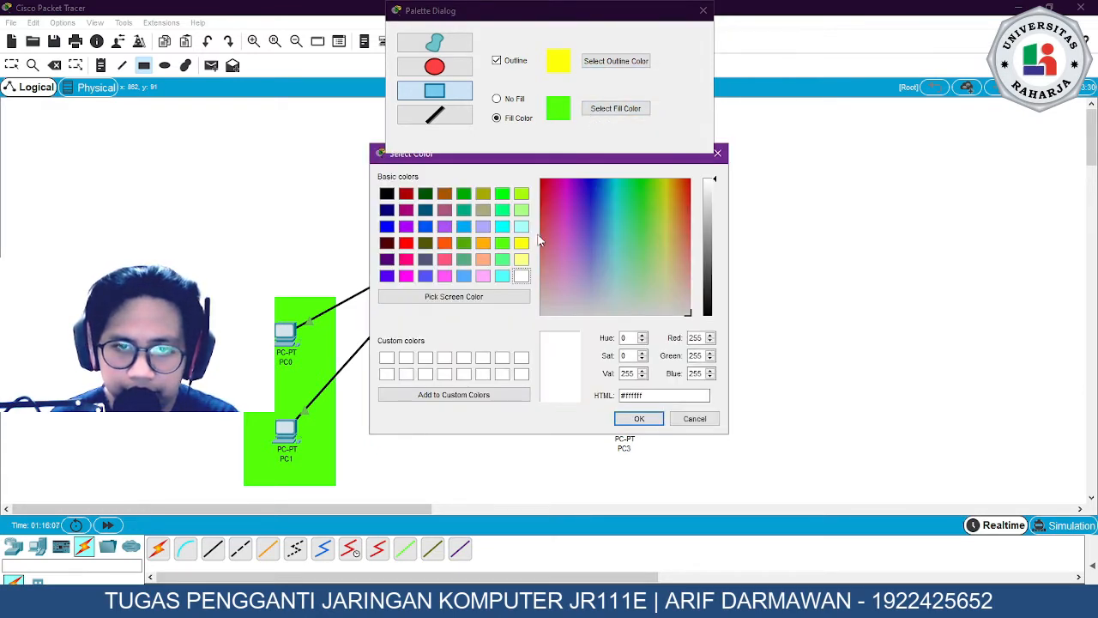
click(522, 242)
click(639, 419)
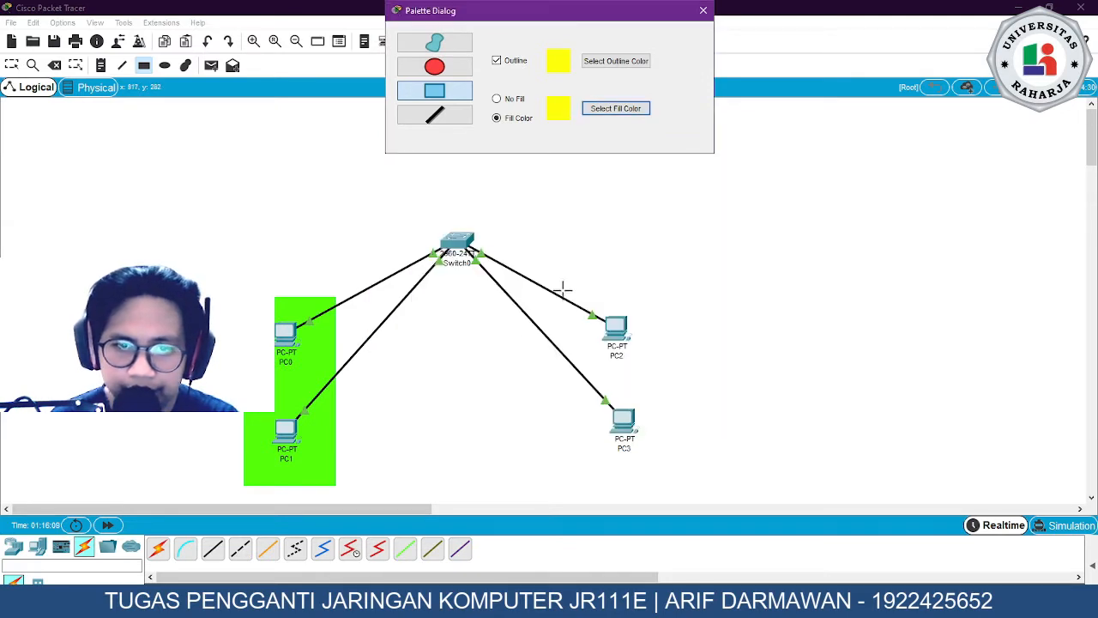
drag(555, 277, 694, 495)
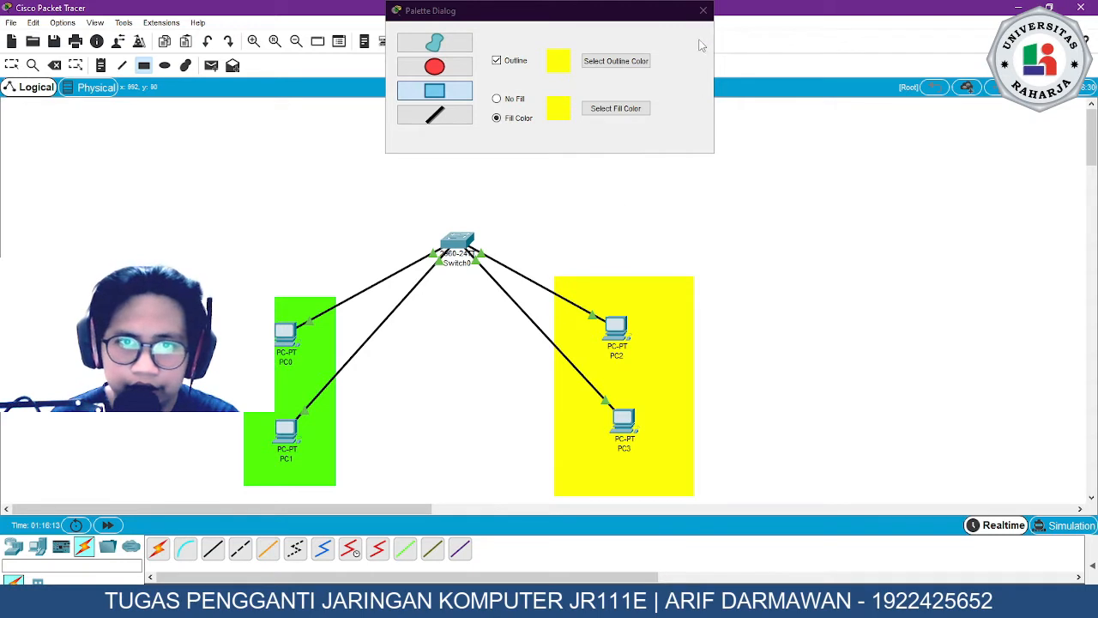
click(703, 10)
Place a note above the green rectangle reading "JARINGAN A" with "PORT 0/1 DAN 0/2" on the second line
click(100, 65)
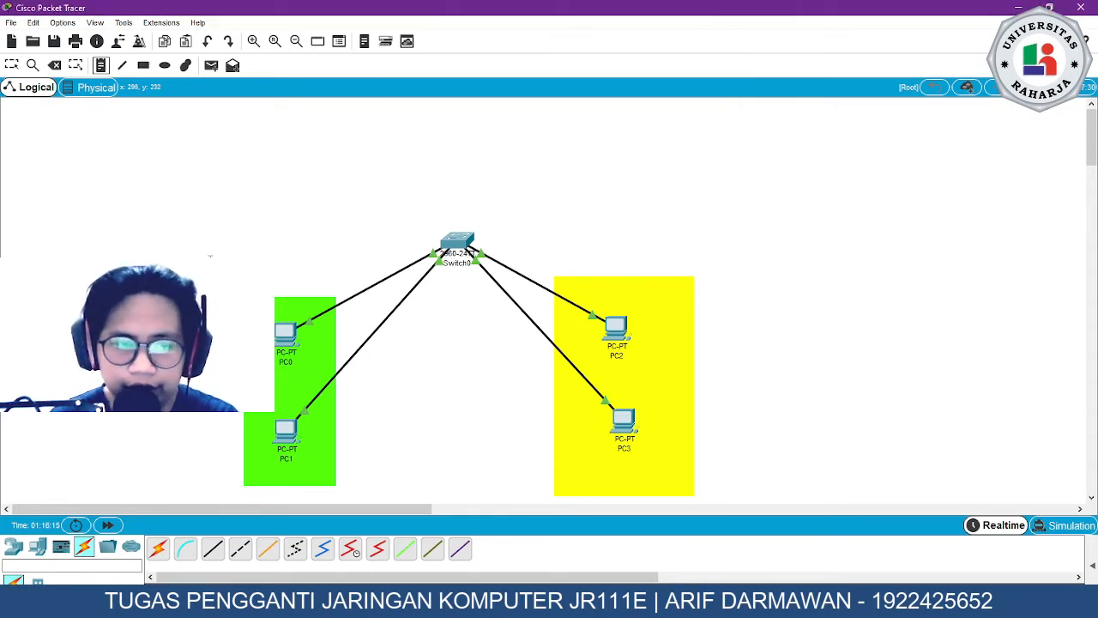
click(246, 228)
text(JAR)
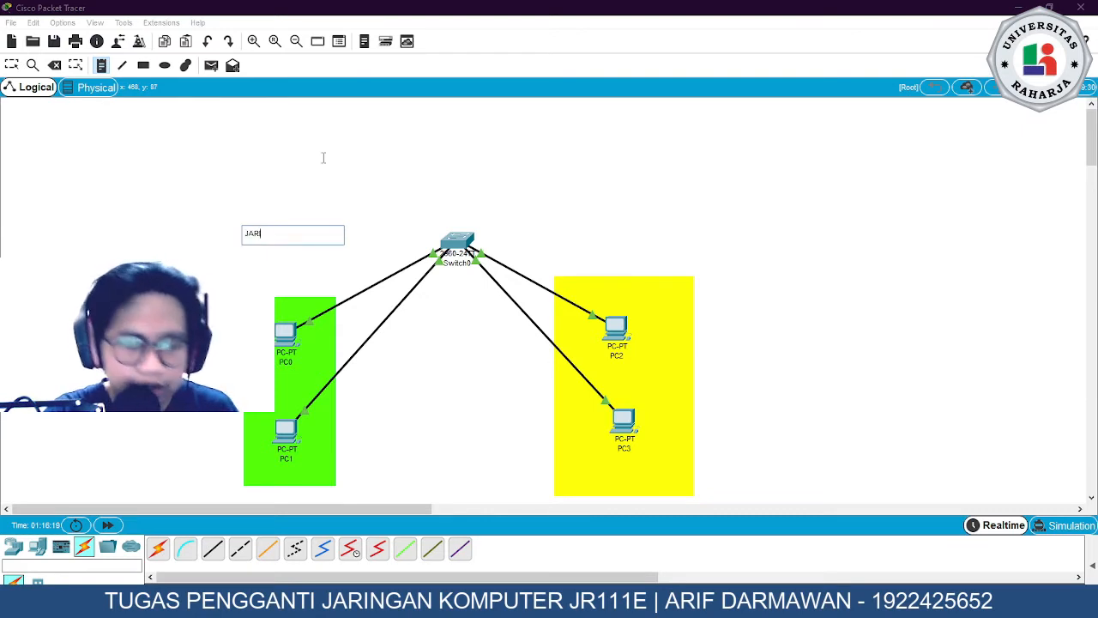
text(INGAN A)
key(Return)
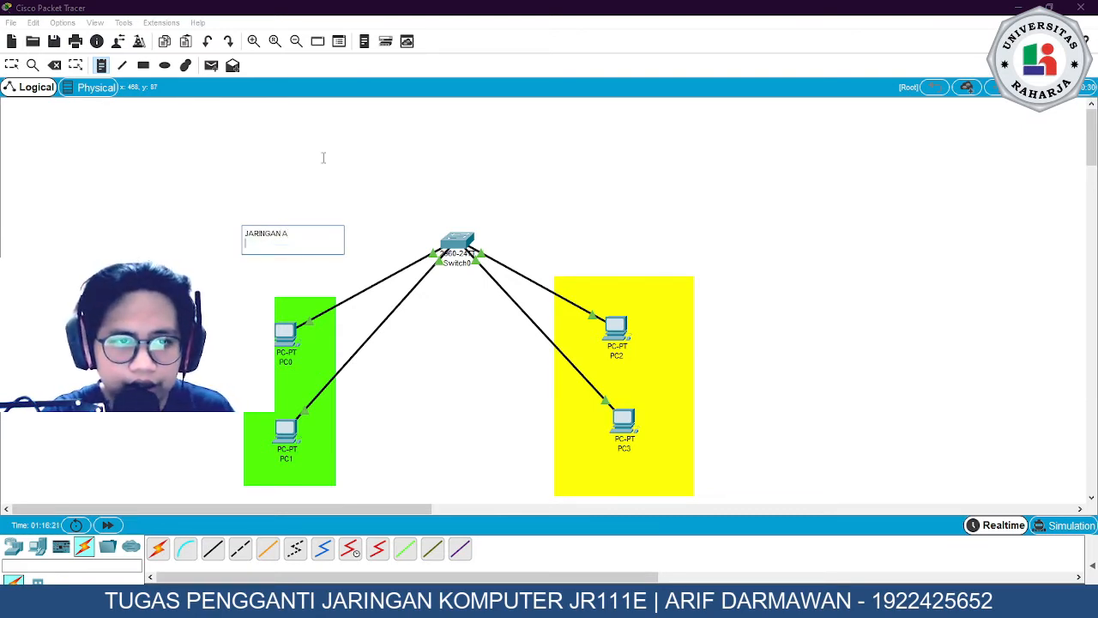
text(MEMILIKI)
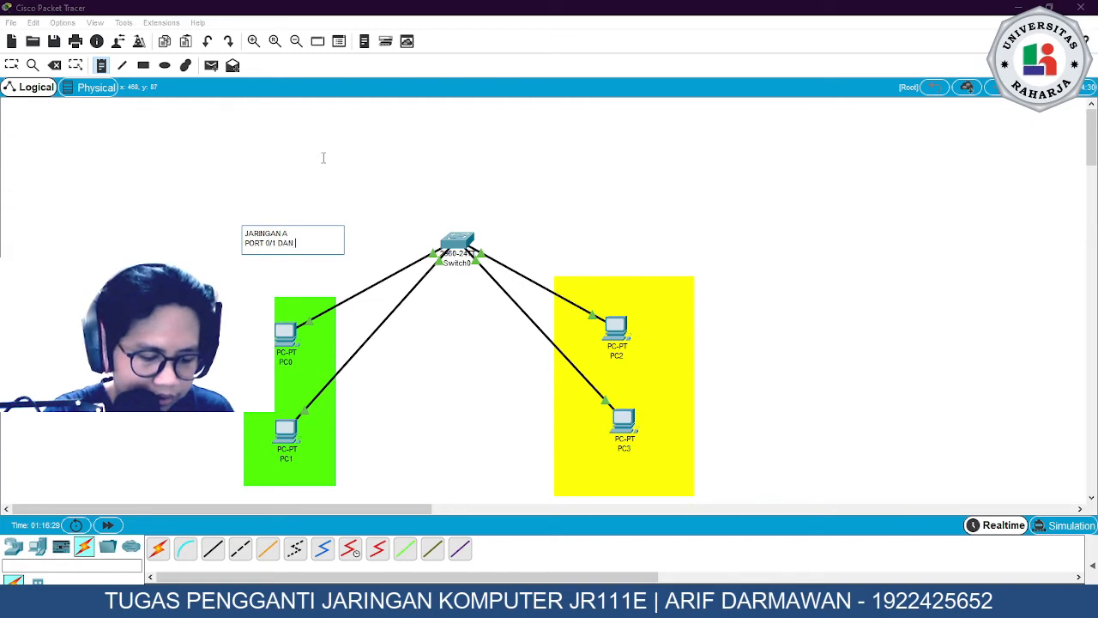
key(Return)
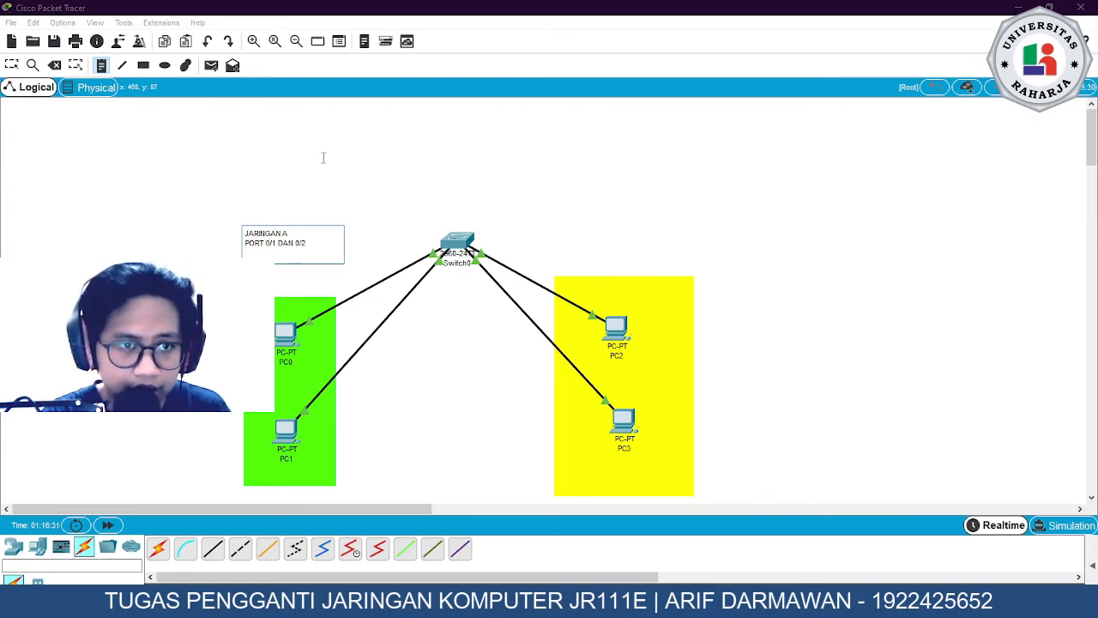
text(IP 192.168.10)
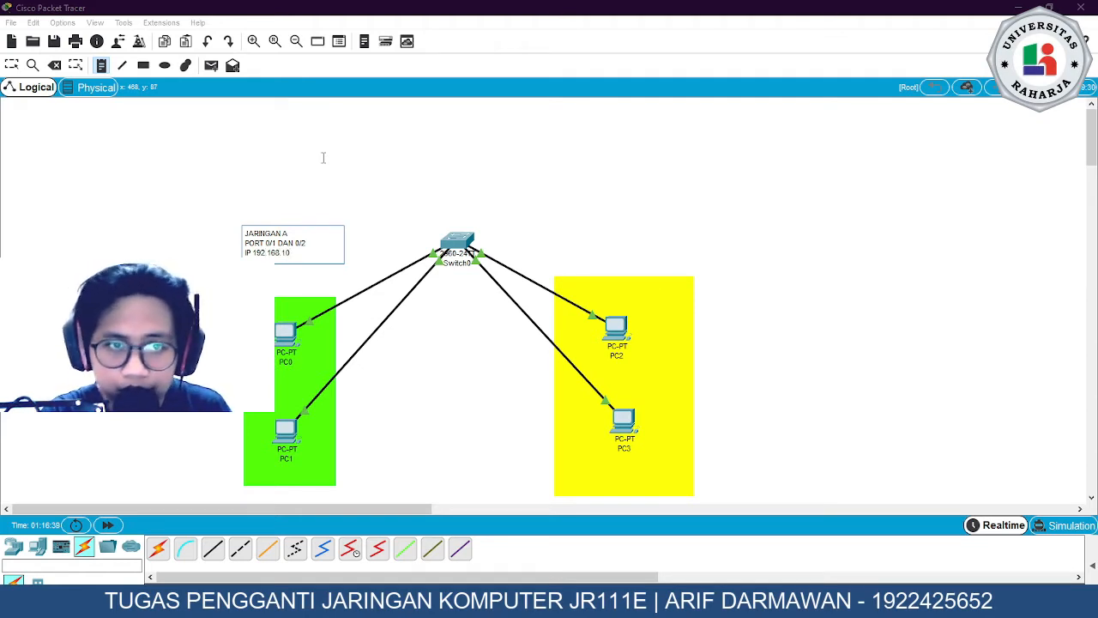
key(BackSpace)
key(BackSpace)
key(BackSpace)
key(BackSpace)
key(BackSpace)
key(BackSpace)
key(BackSpace)
key(BackSpace)
key(BackSpace)
key(BackSpace)
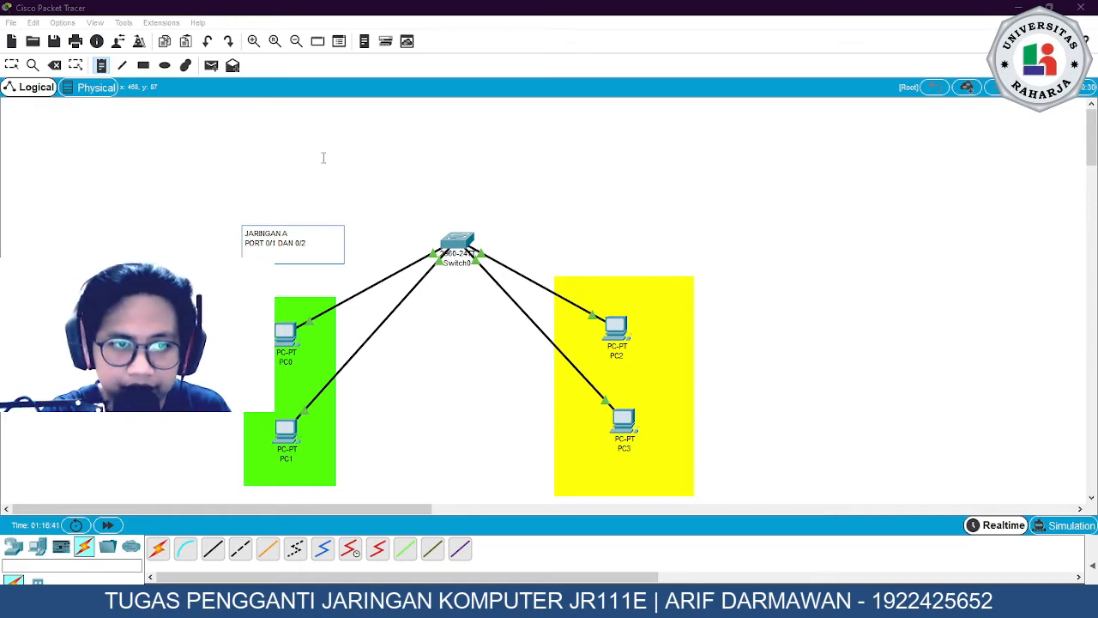
key(BackSpace)
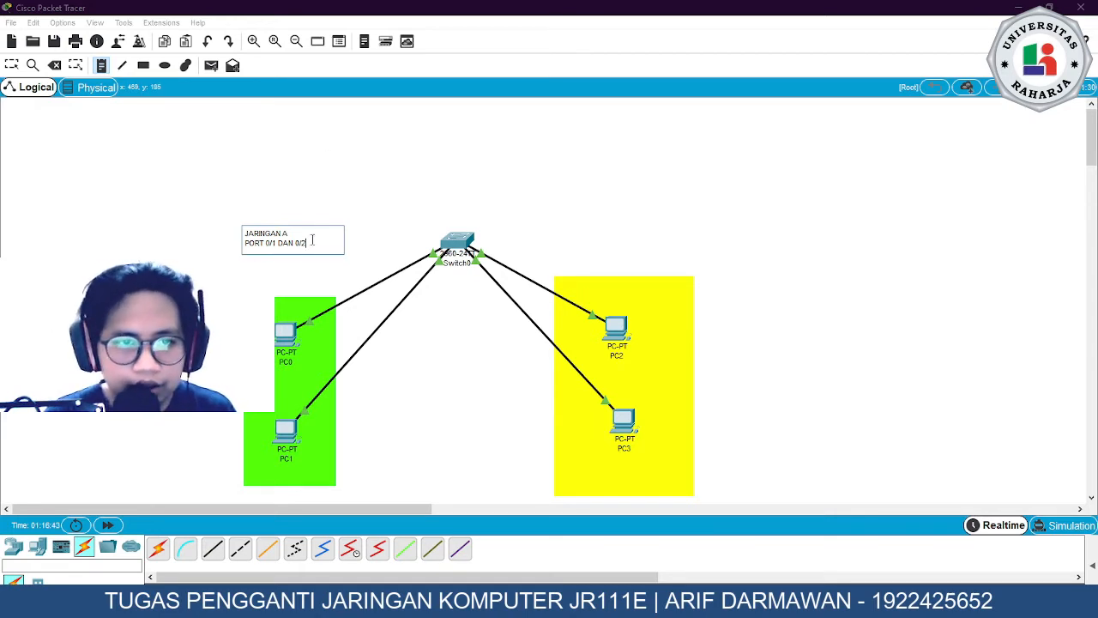
Copy the JARINGAN A note's text into a new note above the yellow rectangle, changed to "JARINGAN B" with "PORT 0/3 DAN 0/4" on the second line
key(ctrl+a)
key(ctrl+c)
click(557, 237)
key(ctrl+v)
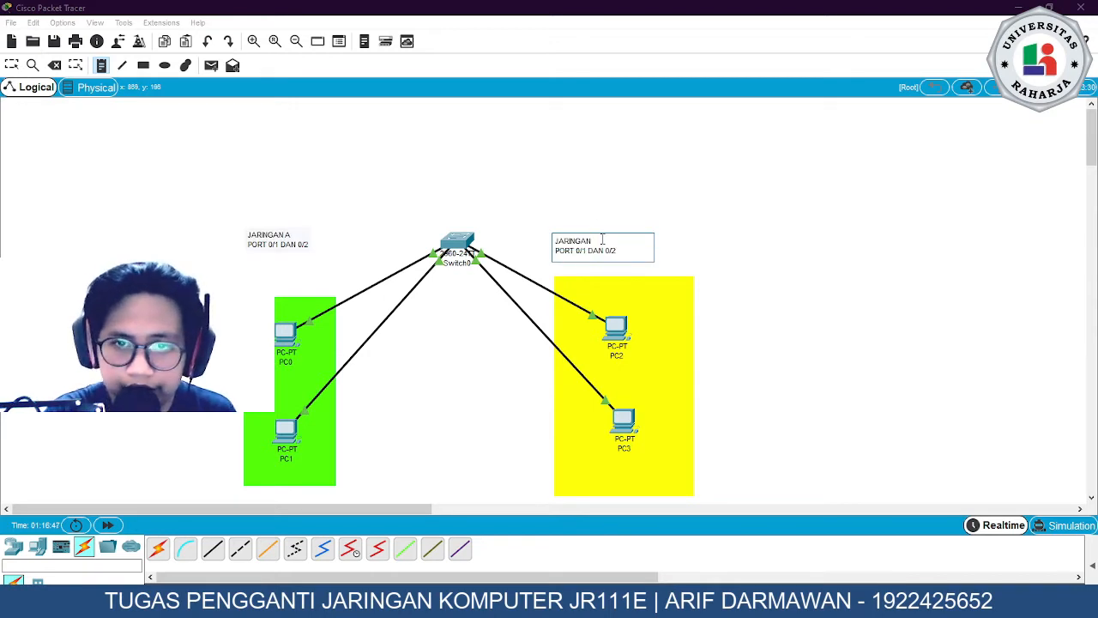
key(BackSpace)
text(3)
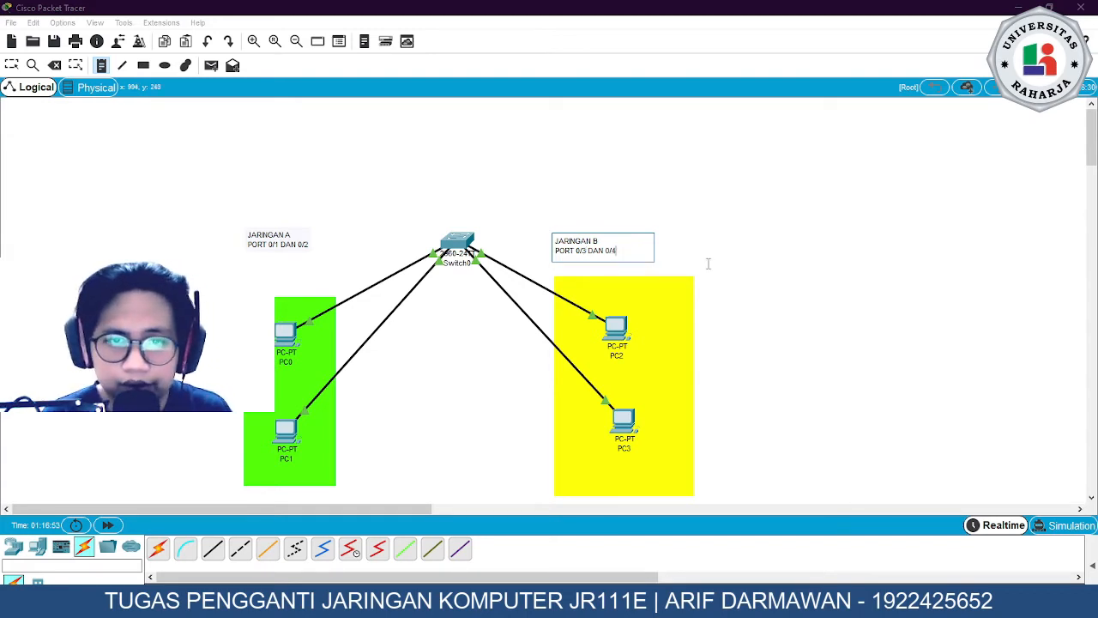
click(787, 244)
Place a note reading "RUANG A" below the JARINGAN A label and one reading "RUANG B" below the JARINGAN B label
scroll(781, 242, down, 3)
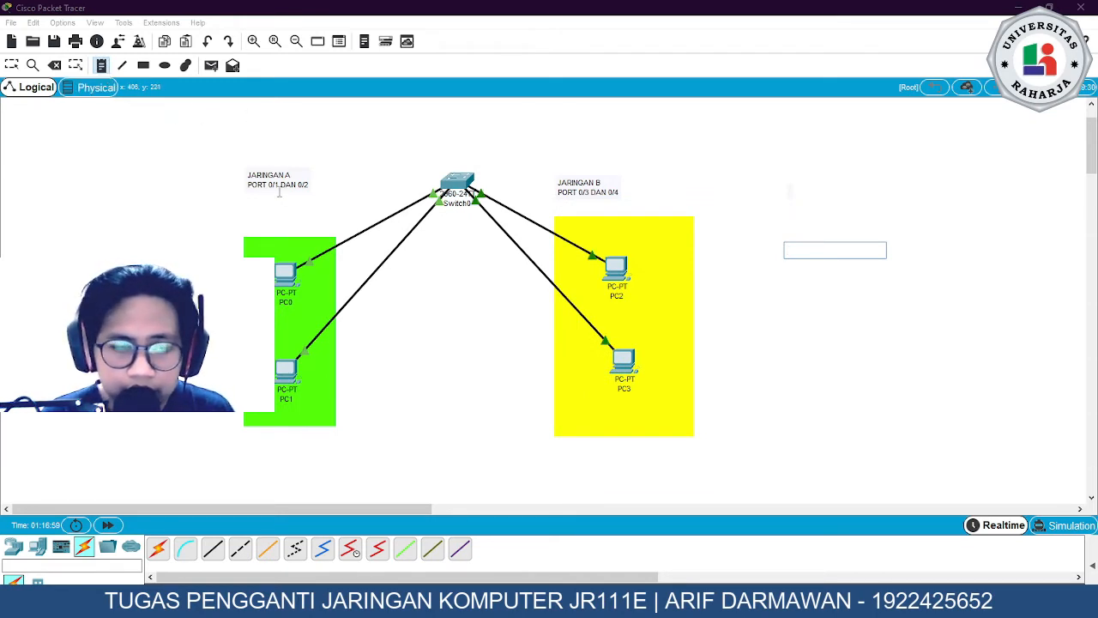
click(250, 194)
text(RUANG A)
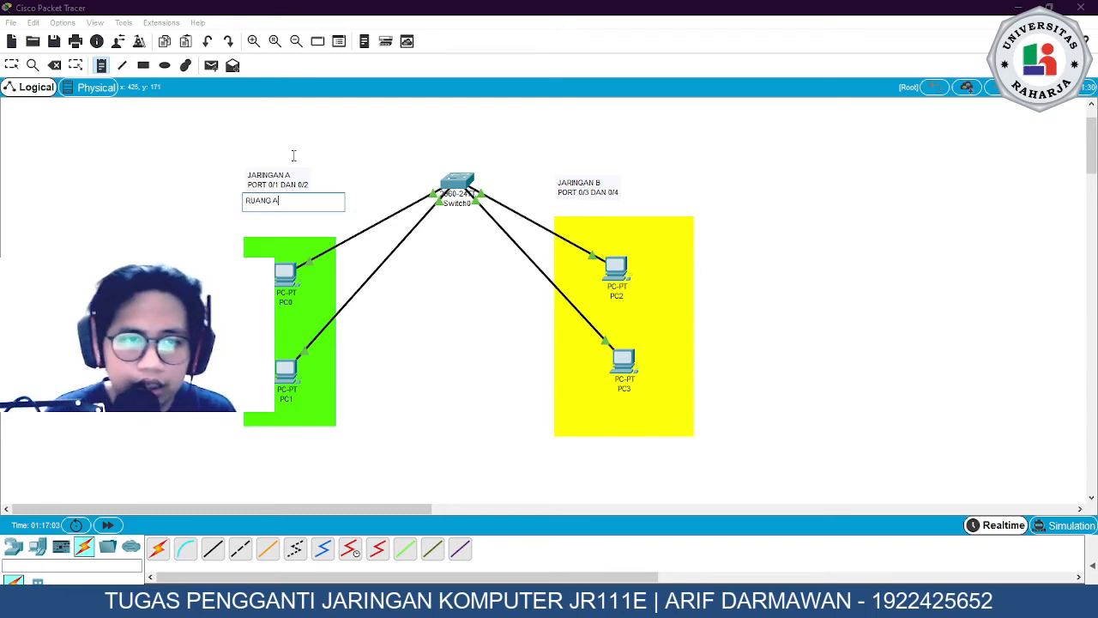
click(562, 206)
text(RUANG B)
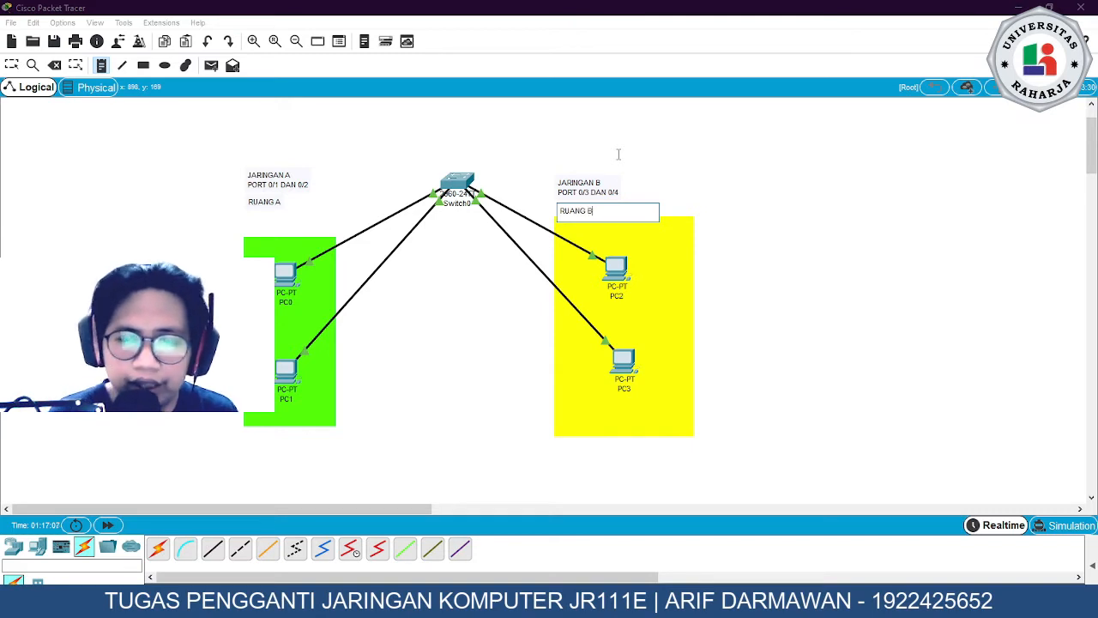
click(653, 159)
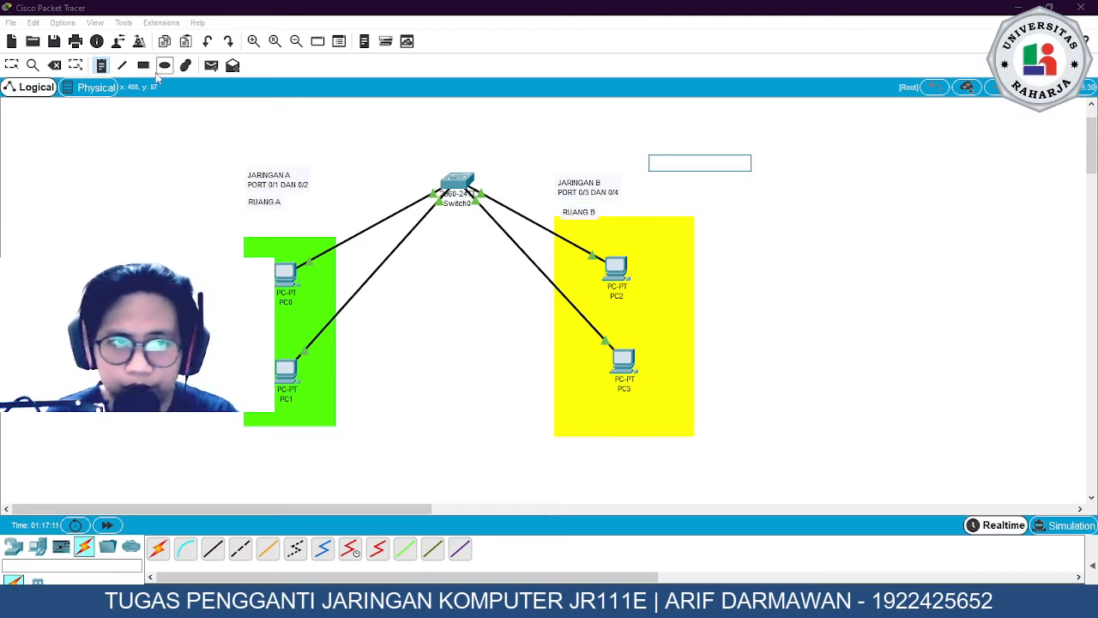
click(15, 68)
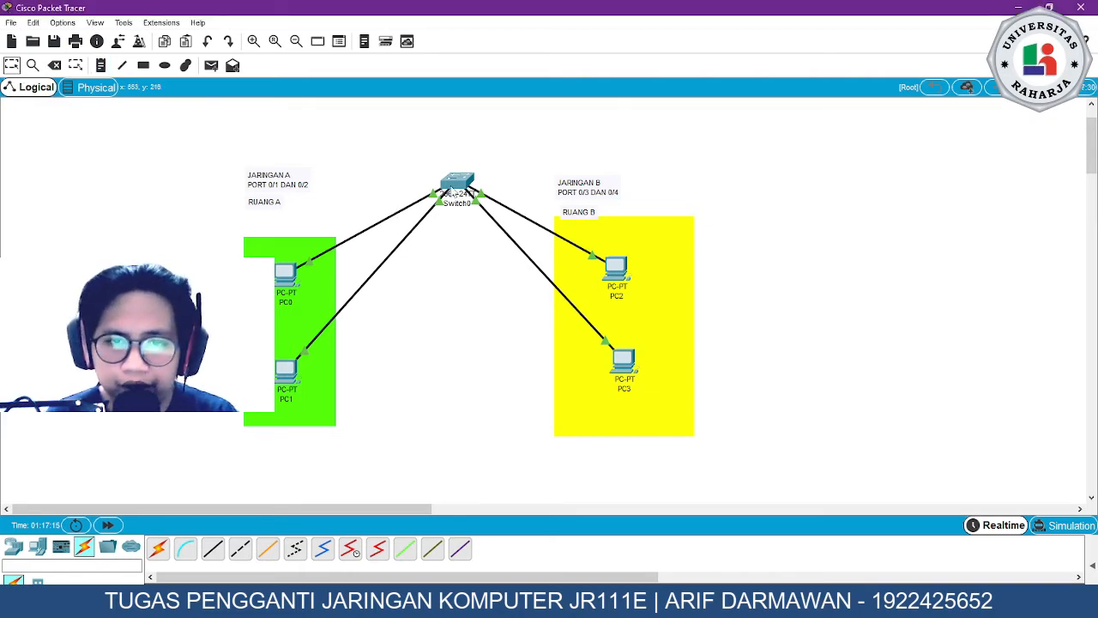
Open Switch0's command line and enter privileged mode and global configuration mode with EN and configure terminal
click(458, 181)
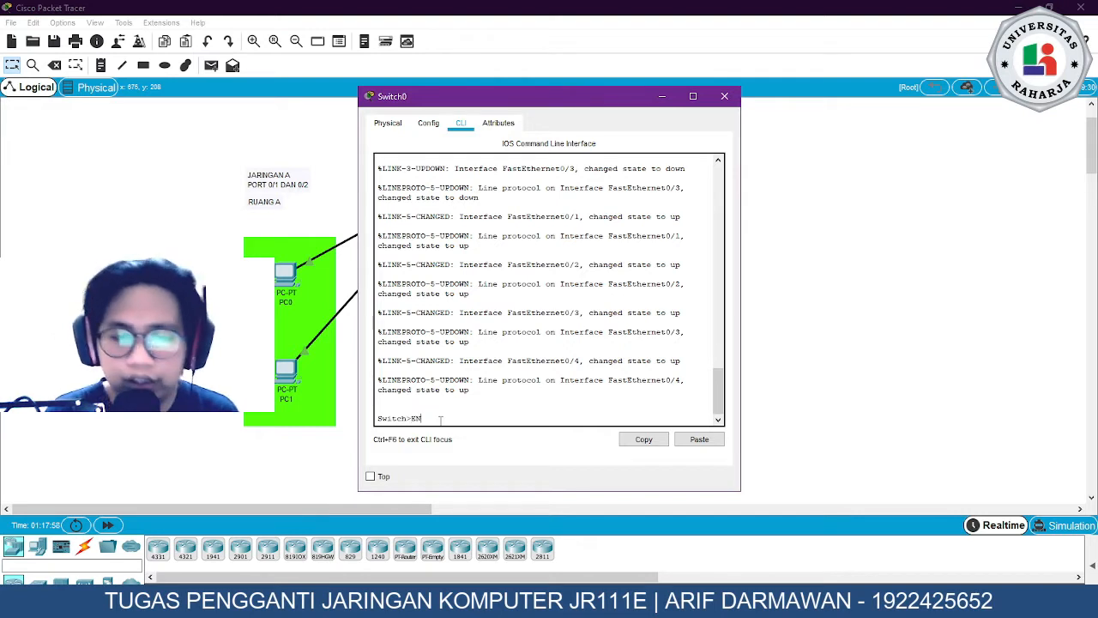
text(EN)
key(Return)
text(configure)
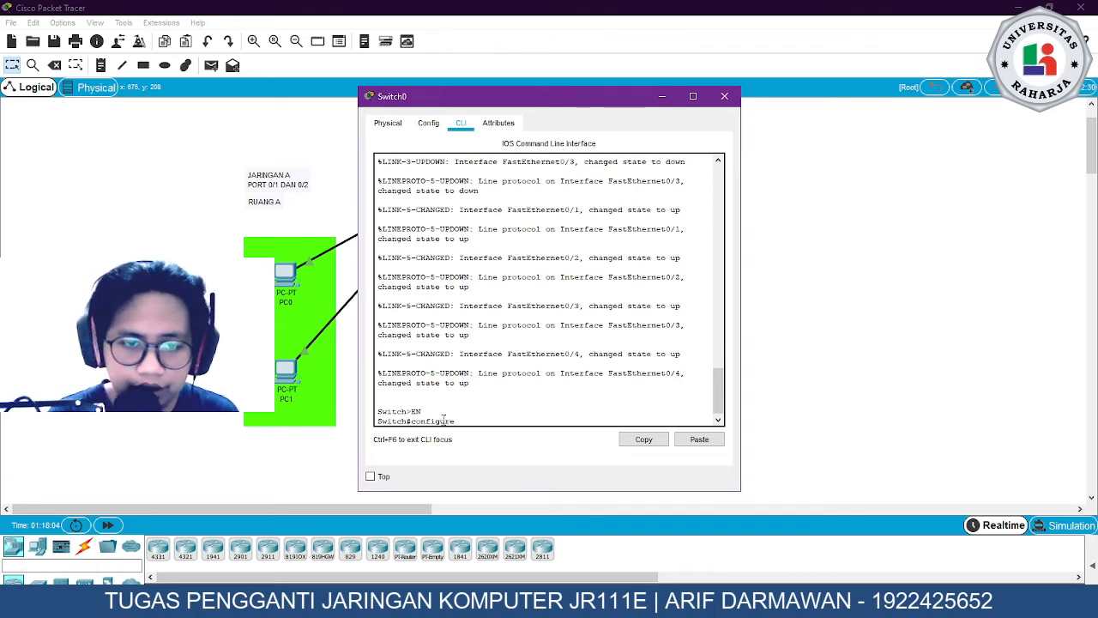
text( termin)
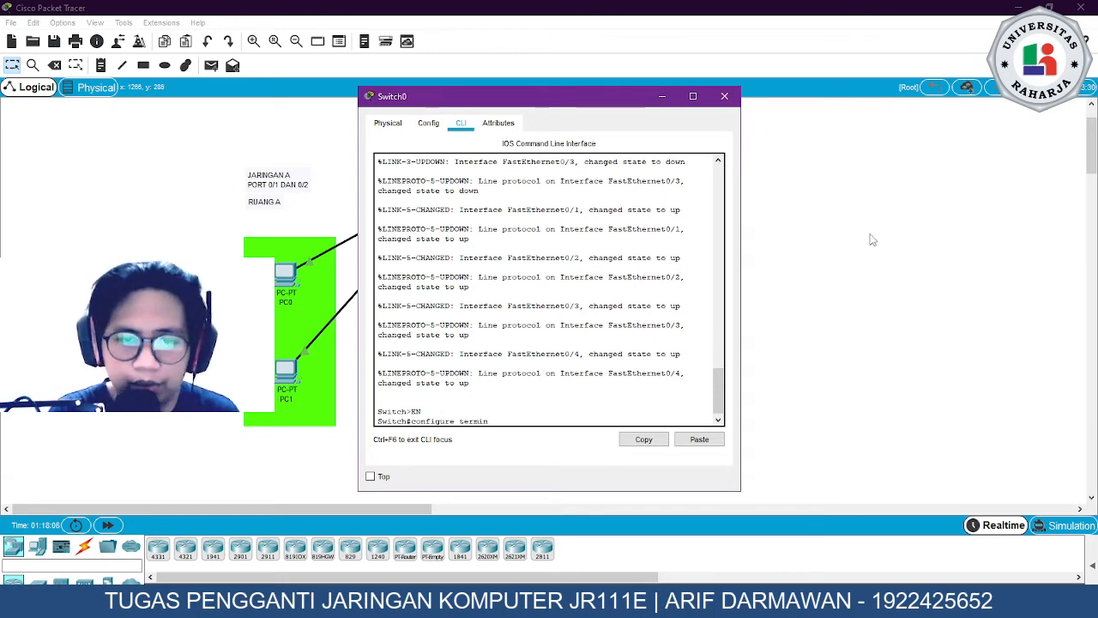
text(al)
key(Return)
text(conf t)
key(Return)
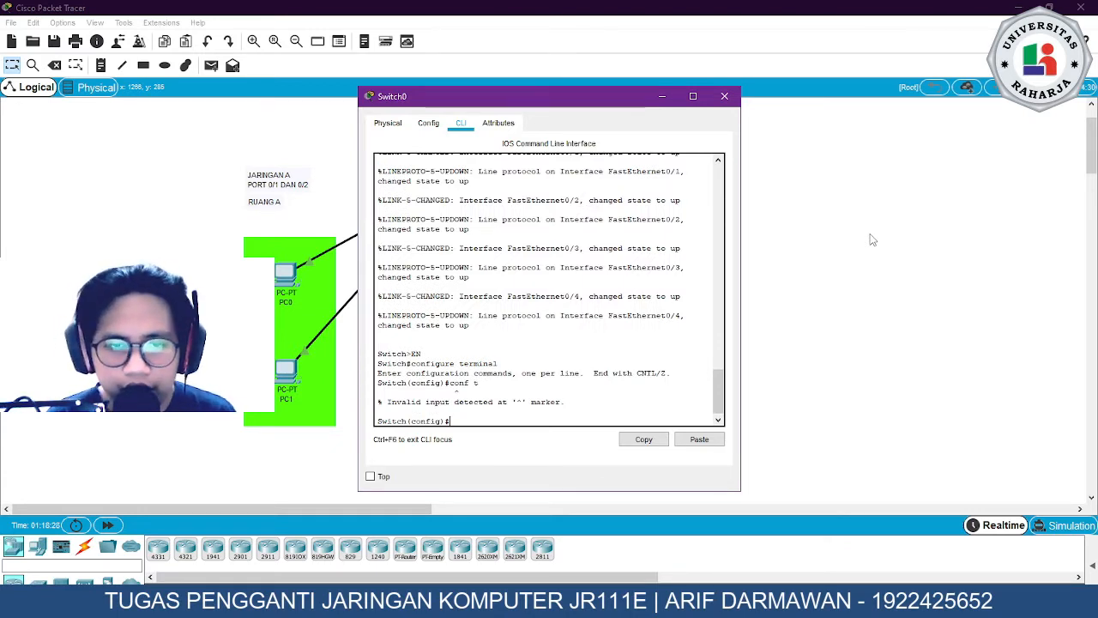
Move the Switch0 window clear of the topology and create VLAN 10 on the switch
drag(471, 95, 827, 100)
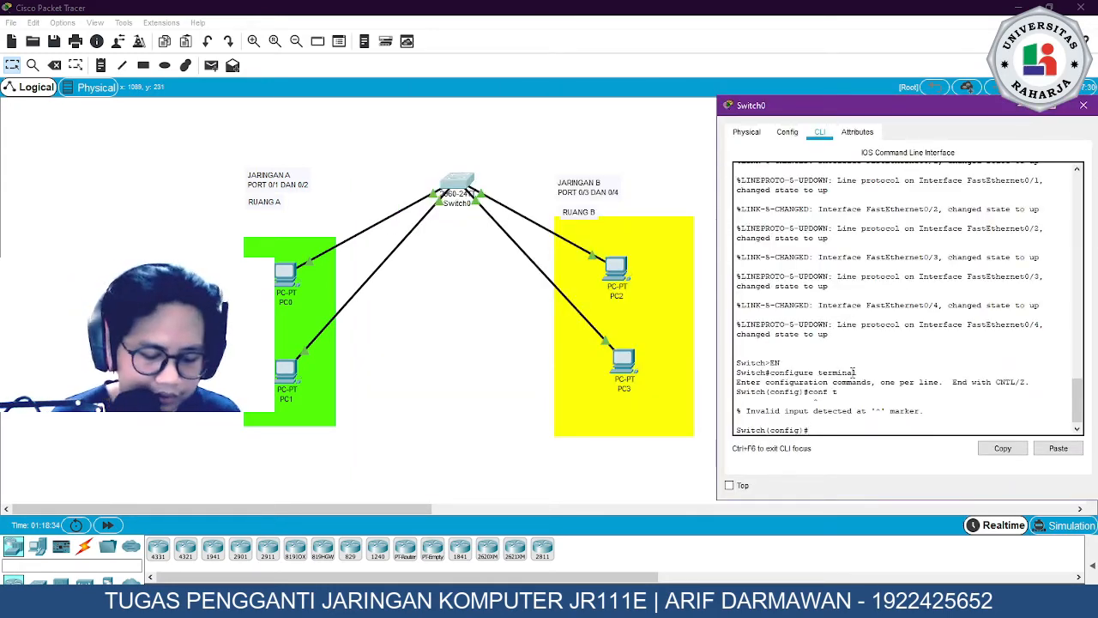
text(vlan 10)
key(Return)
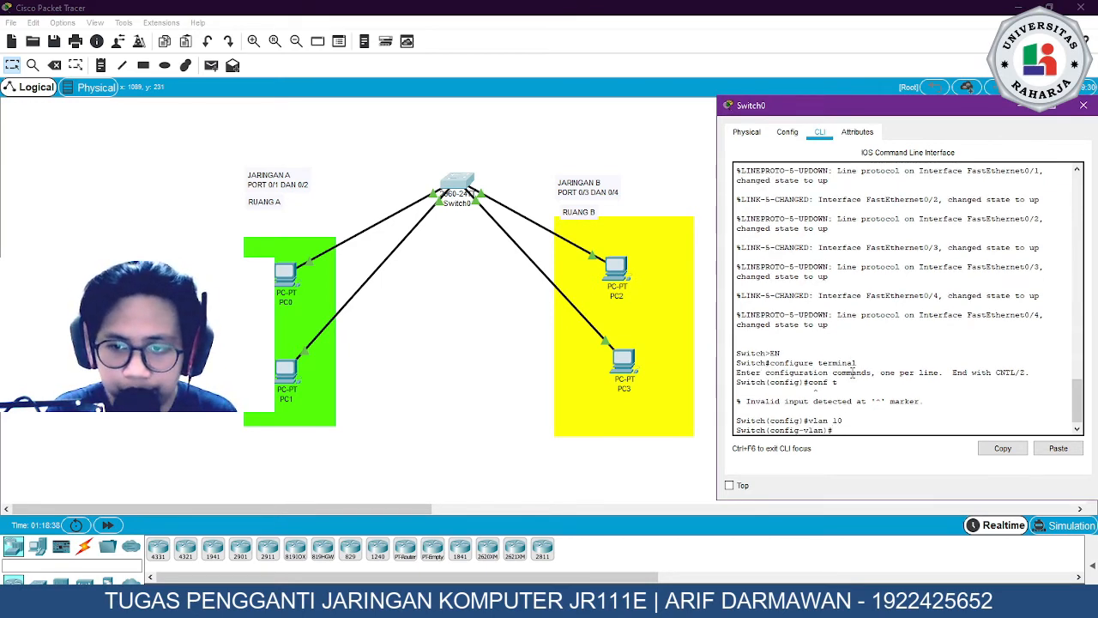
Try to name VLAN 10 "Ruang A", with a space in the name
text(name ruang)
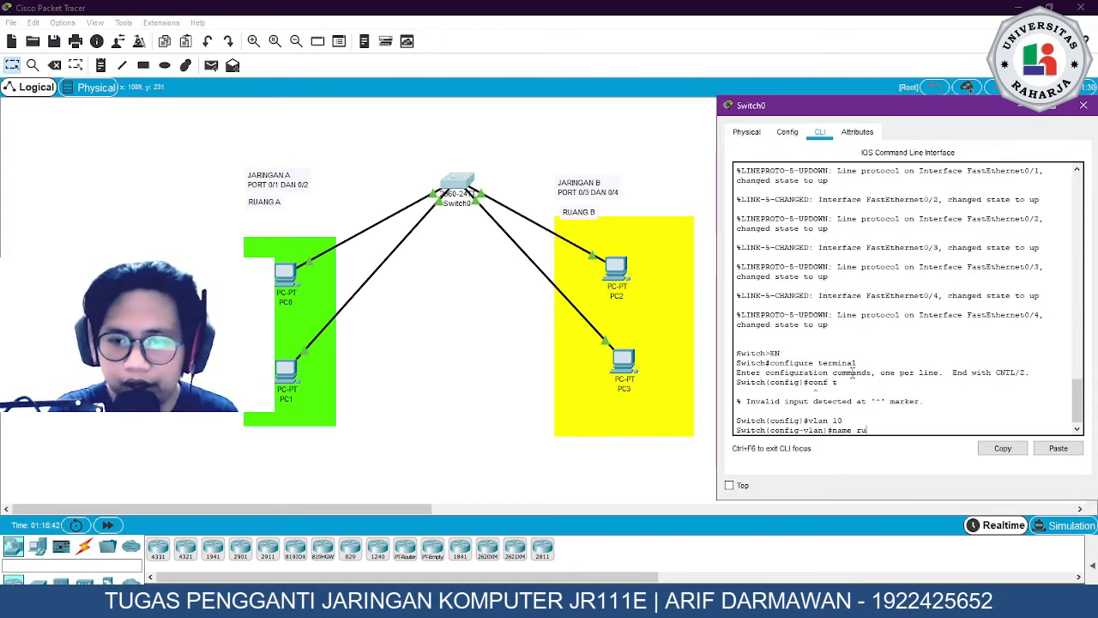
key(BackSpace)
key(BackSpace)
key(BackSpace)
key(BackSpace)
key(BackSpace)
text(Ruang A)
key(Return)
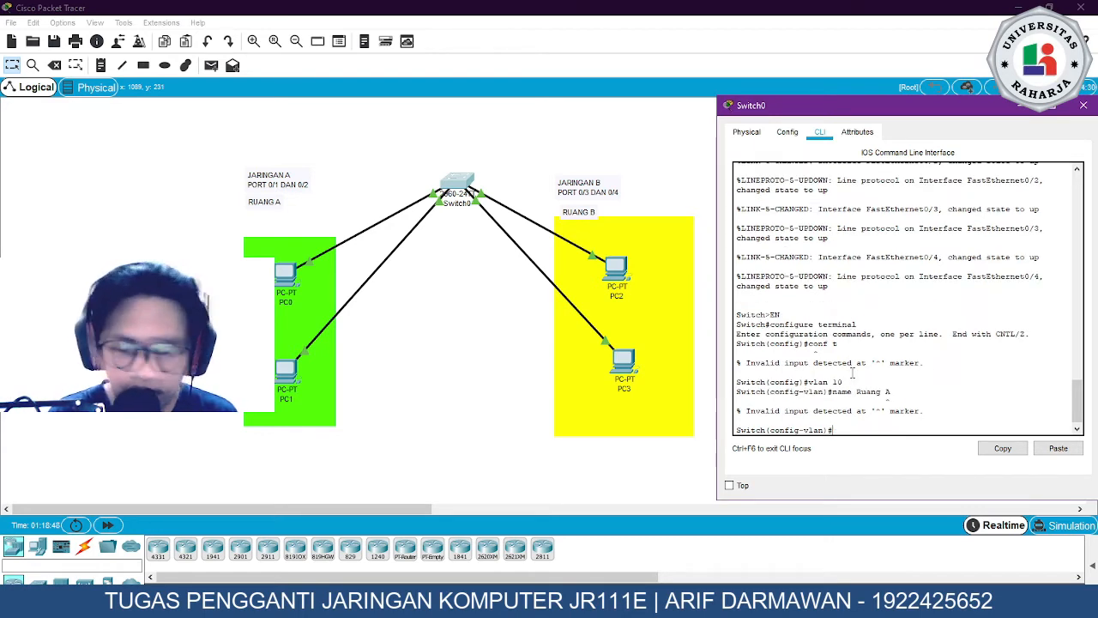
Name VLAN 10 ruangA, without a space in the name
text(name ruangA)
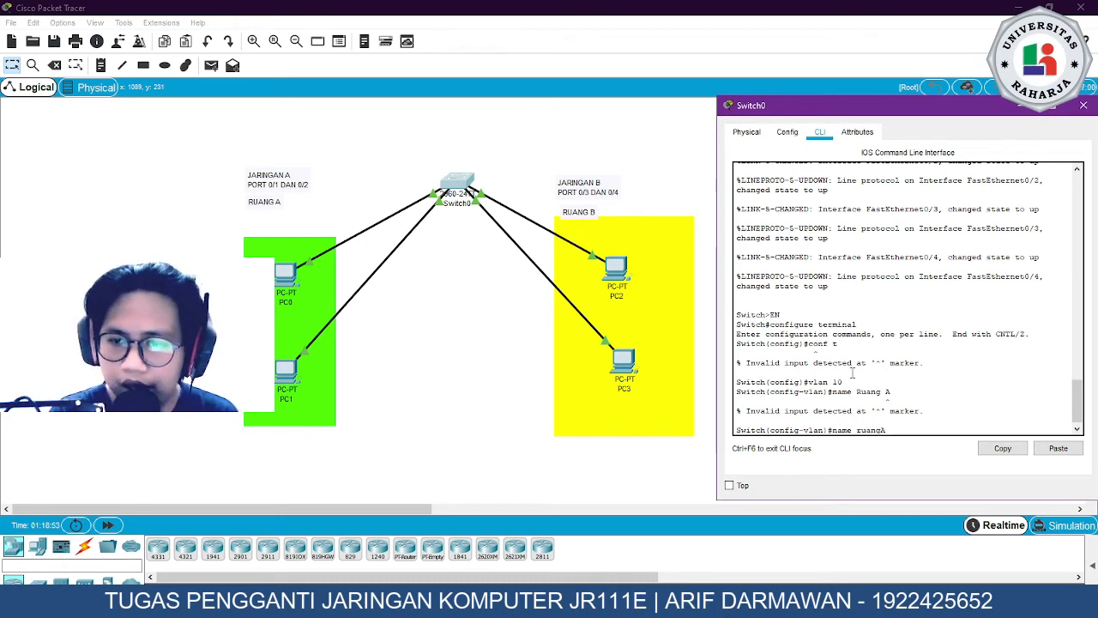
key(Return)
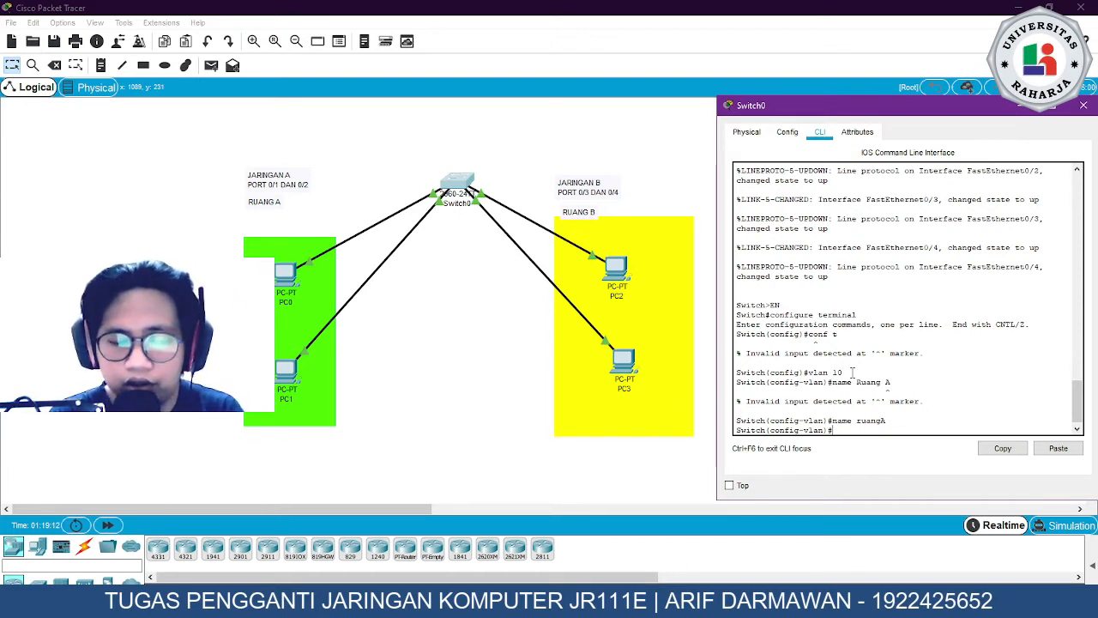
Assign switch interface f0/1 to VLAN 10 with switchport access vlan 10
text(int)
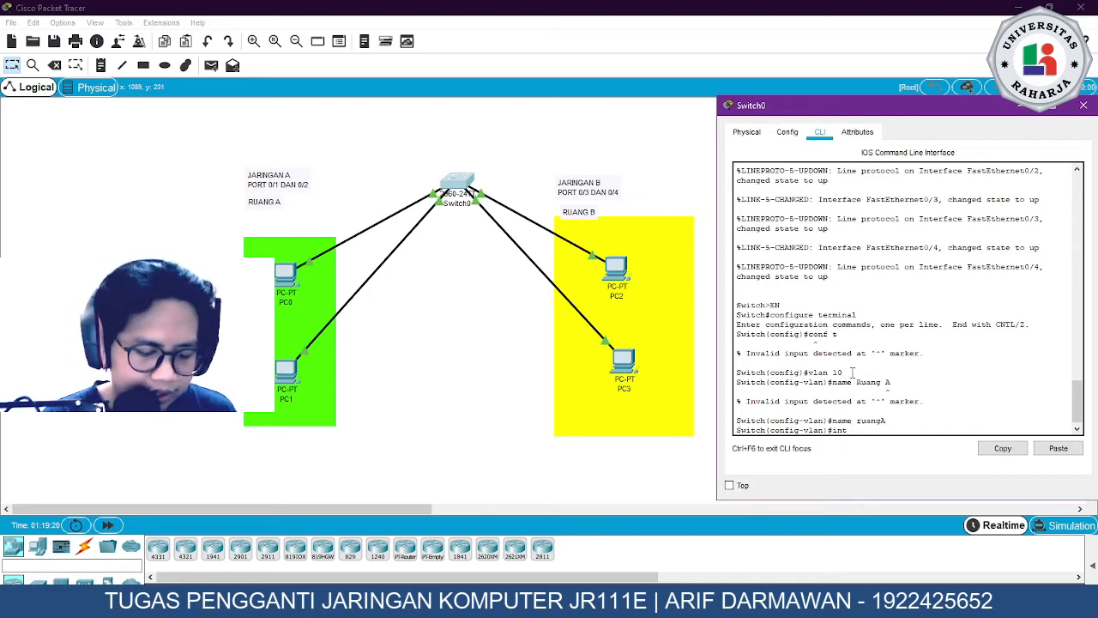
text(f0)
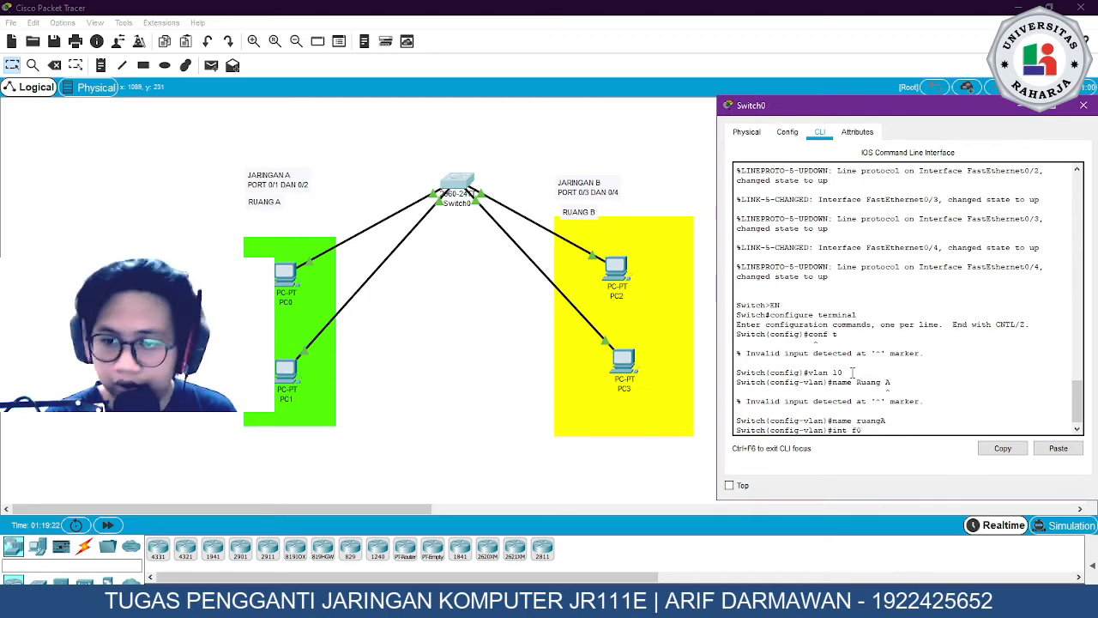
text(/1)
key(Return)
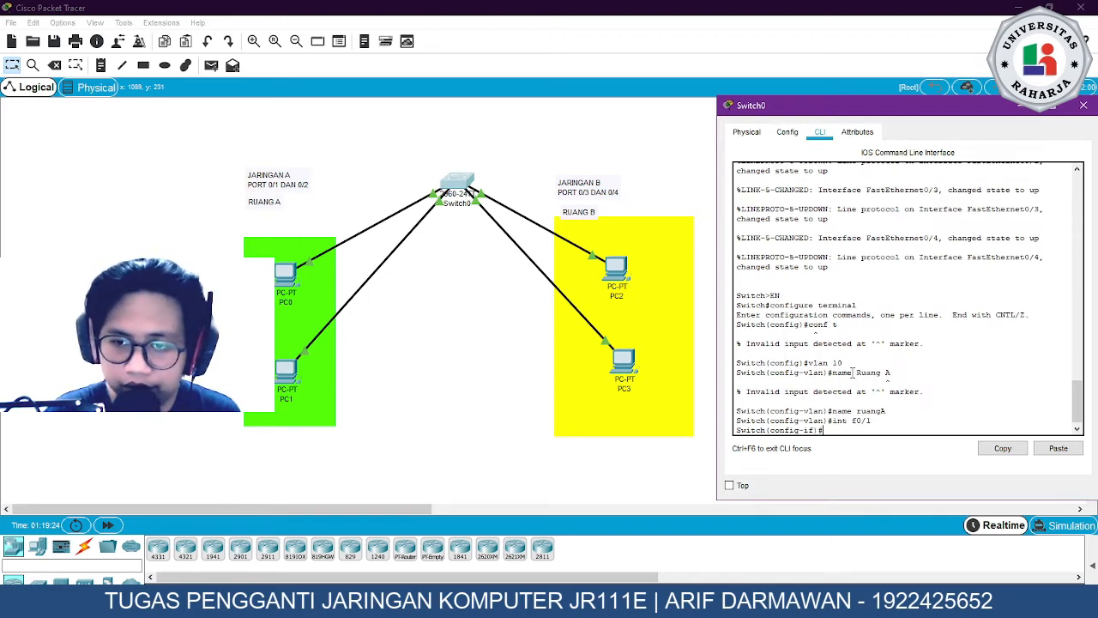
text(switchport ac)
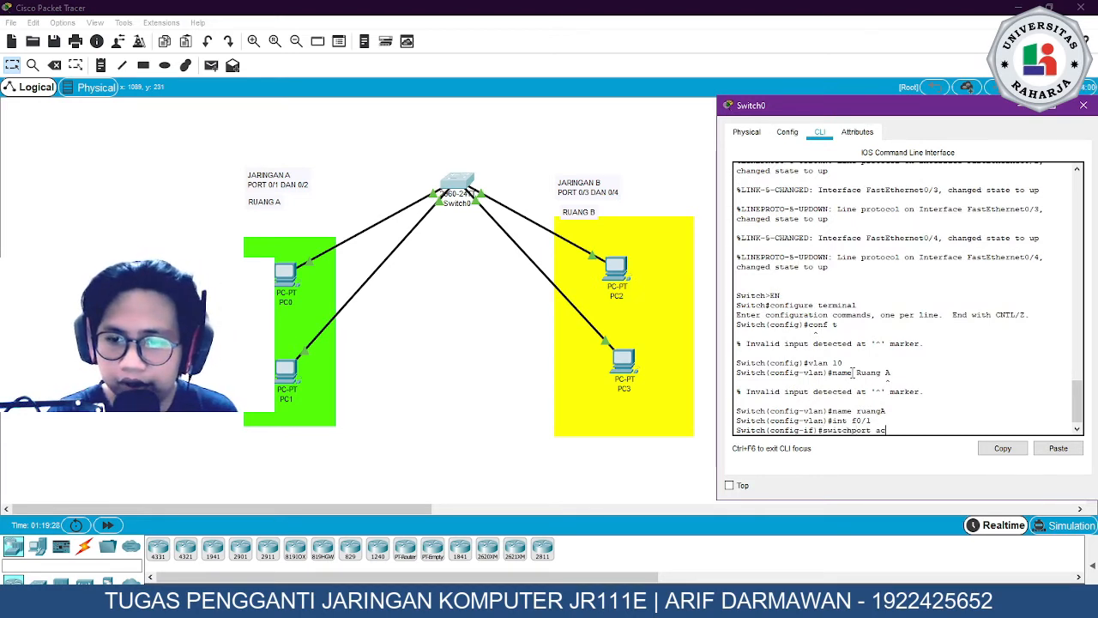
text(cess v)
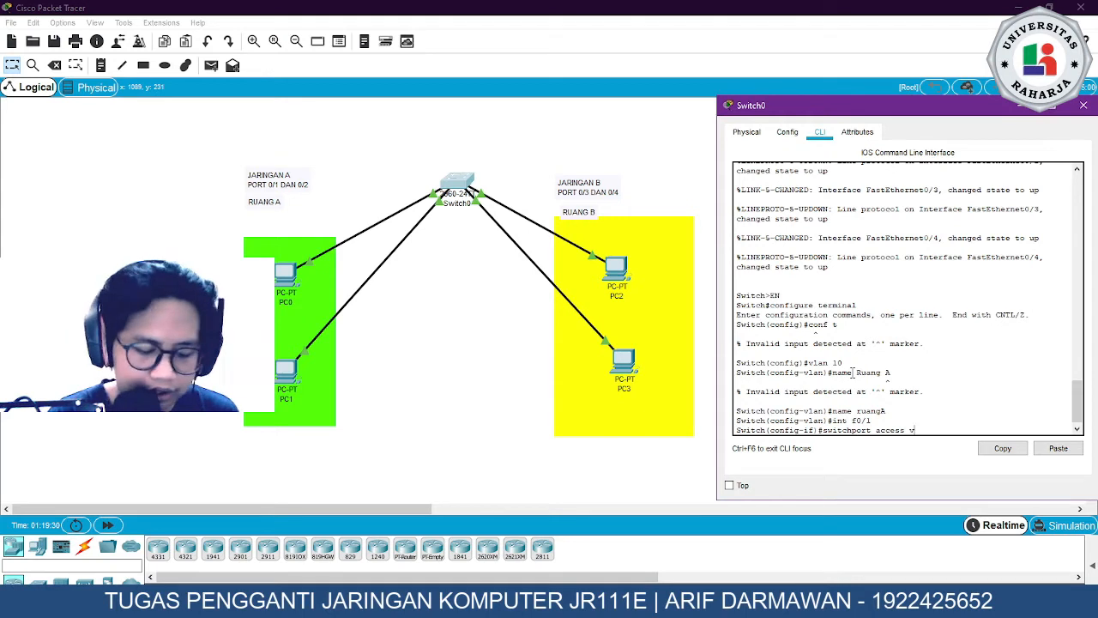
text(lan 10)
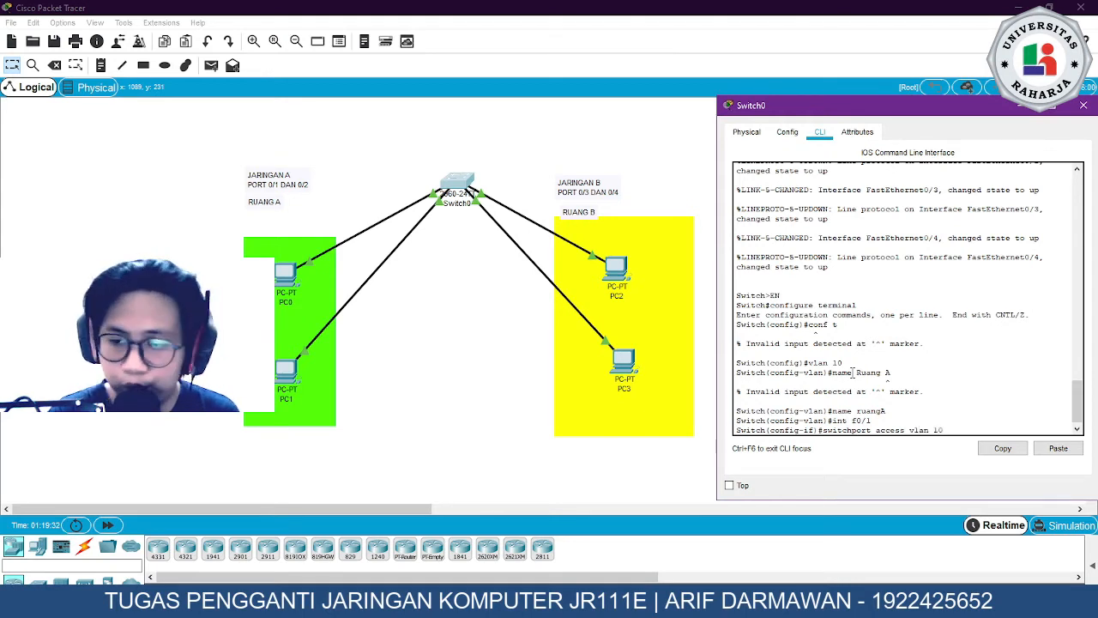
key(Return)
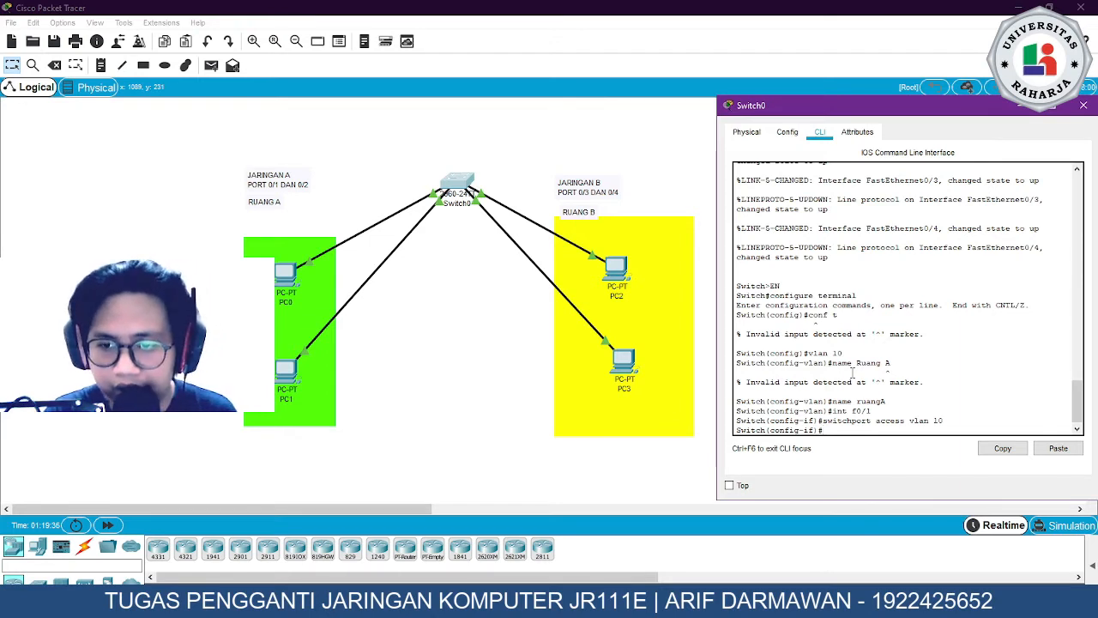
Assign switch interface f0/2 to VLAN 10 with switchport access vlan 10, and return to global configuration mode
text(int )
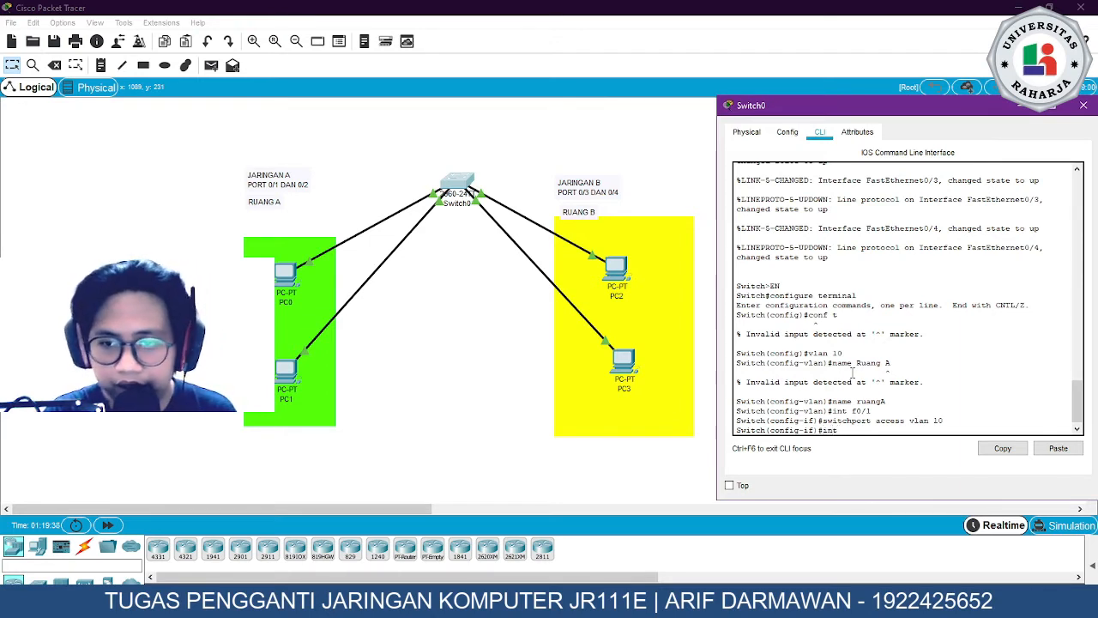
text(f0/2)
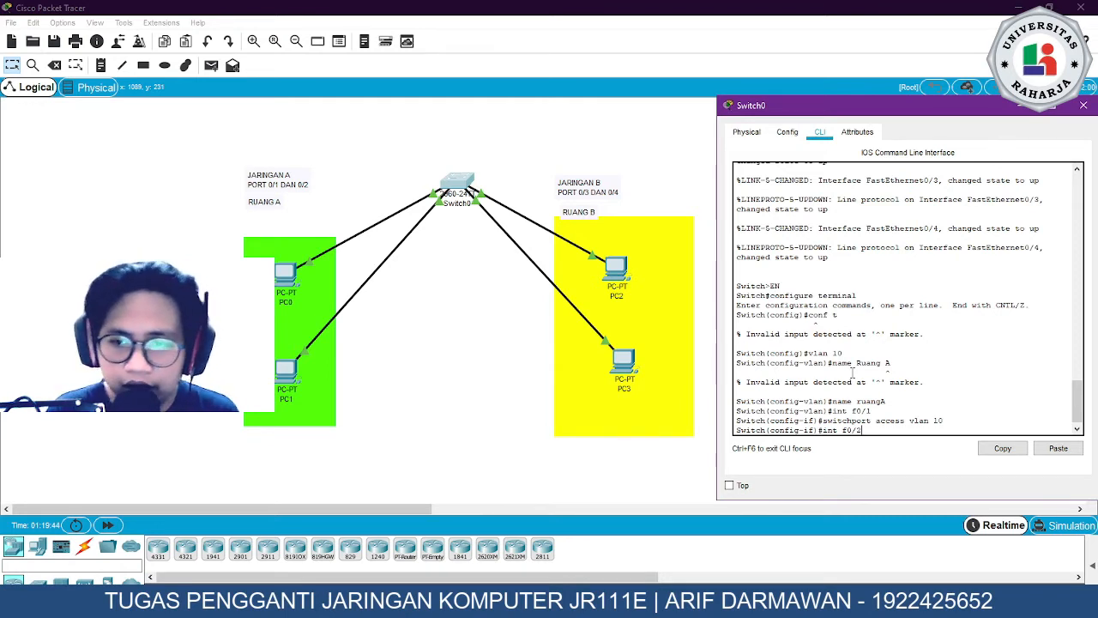
key(Return)
text(swit)
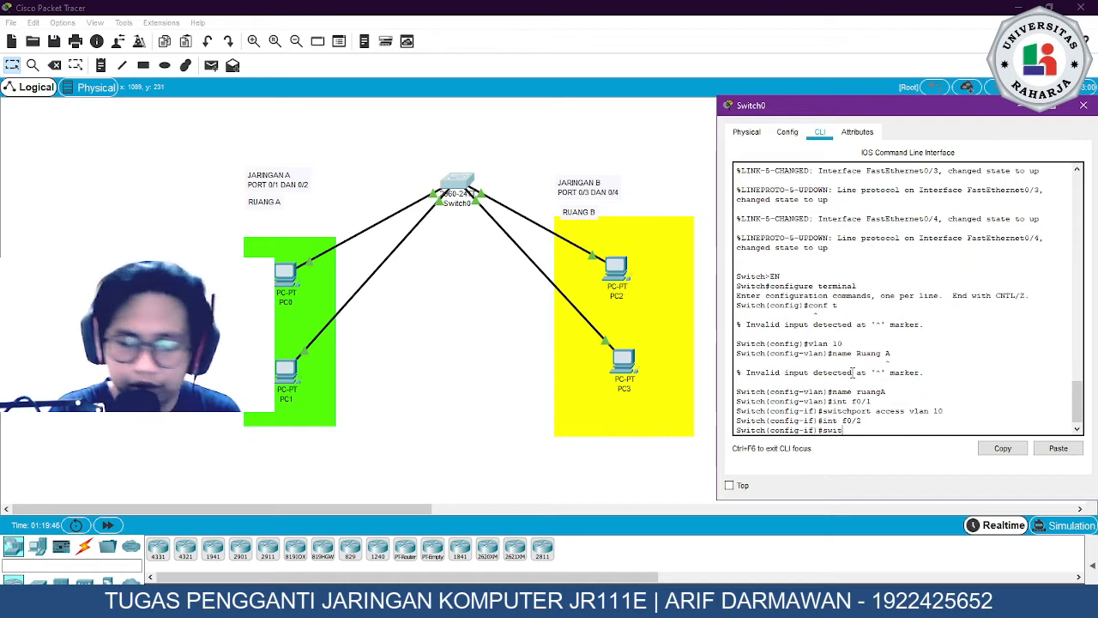
text(chport acces)
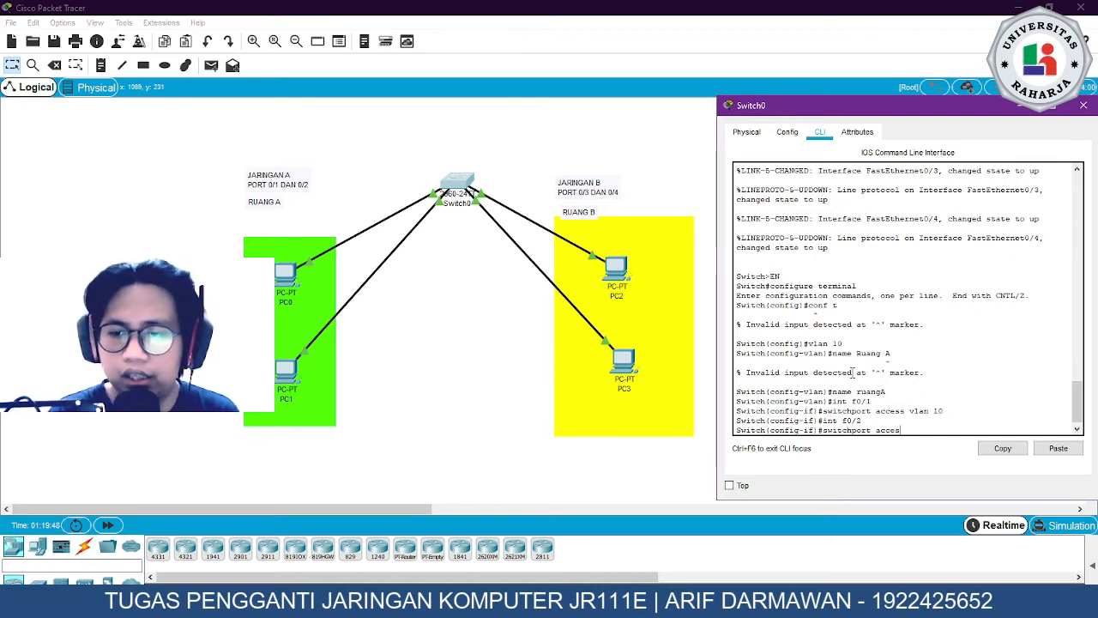
text(s vlan 10)
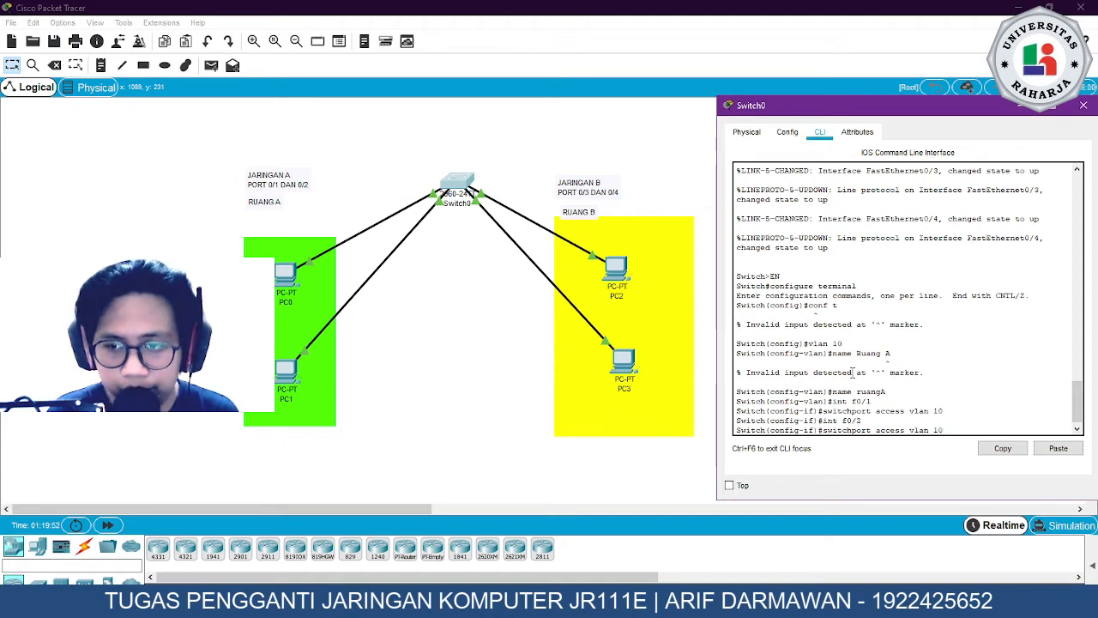
key(Return)
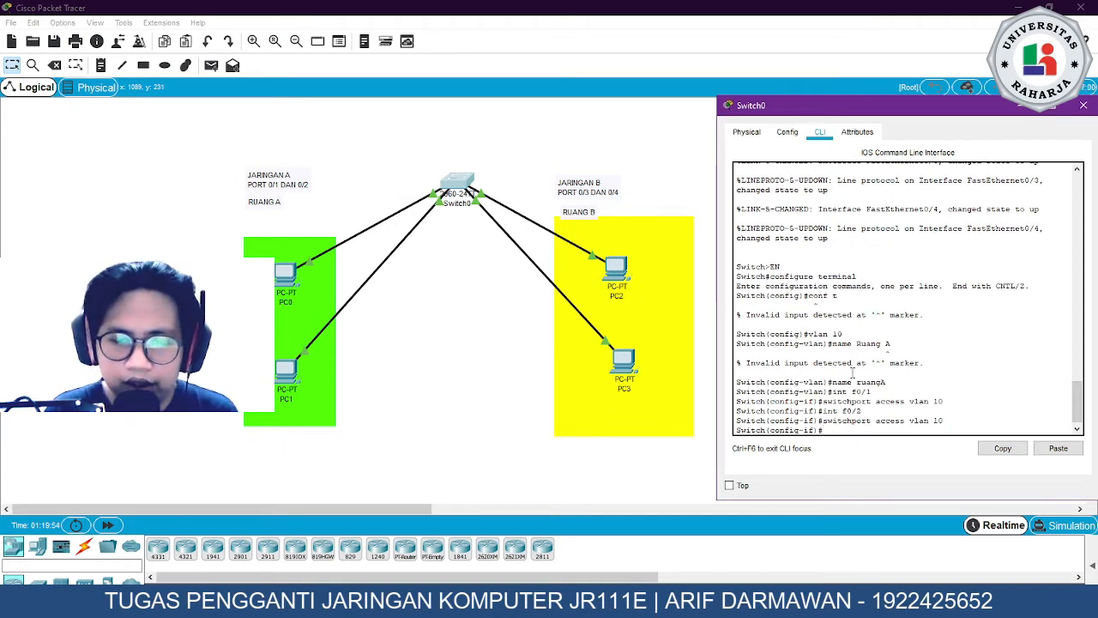
text(ex)
key(Return)
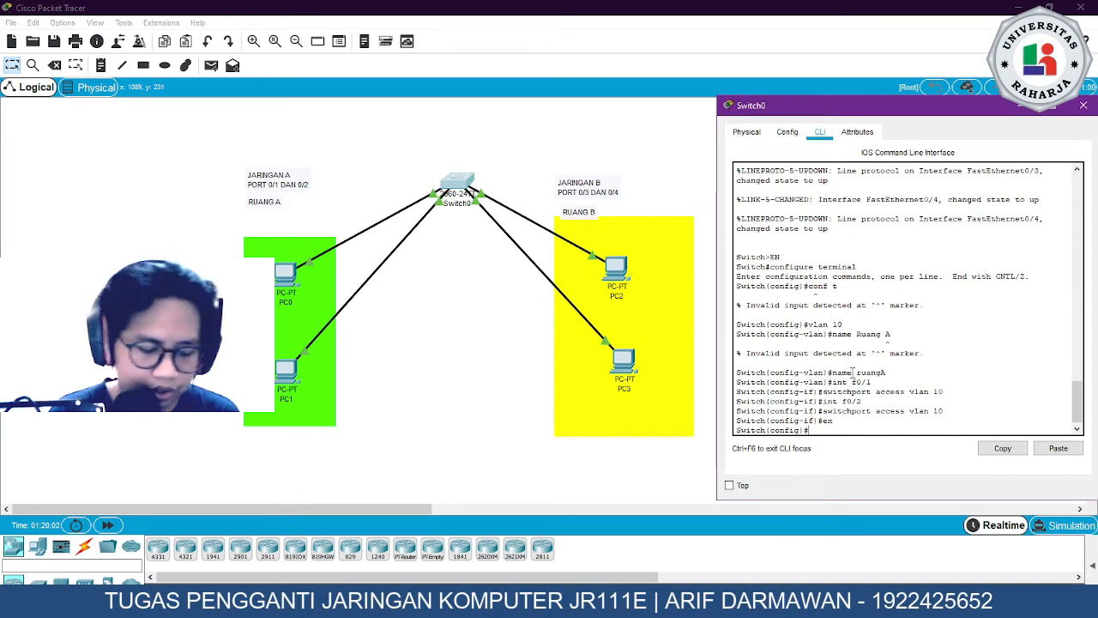
Create VLAN 20 on the switch and name it ruangB
text(vlan 20)
key(Return)
text(name)
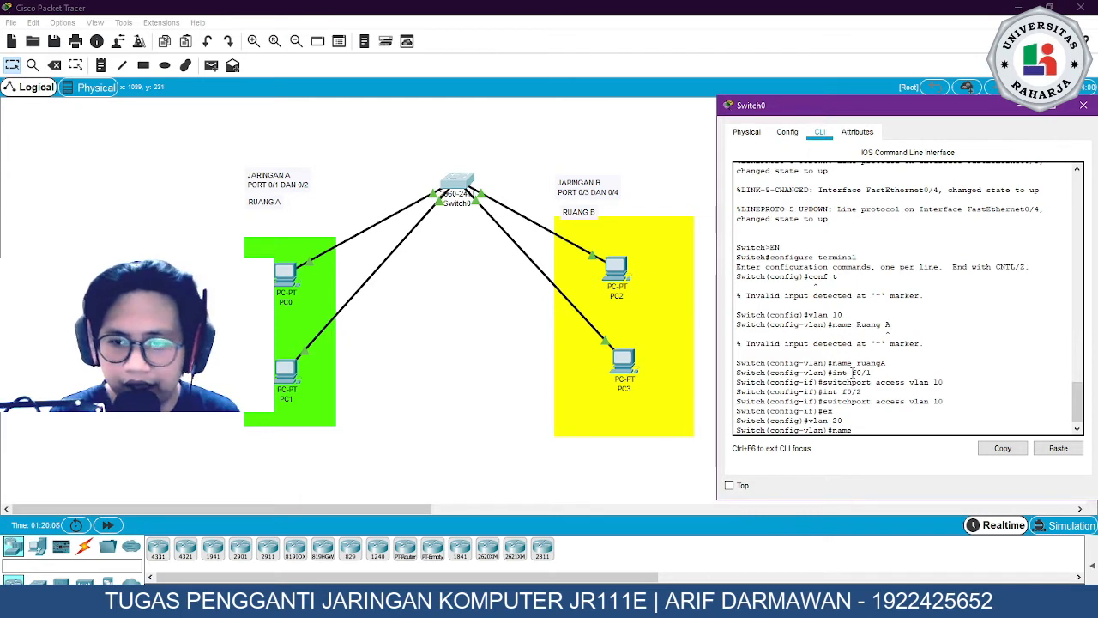
text( ruangB)
key(Return)
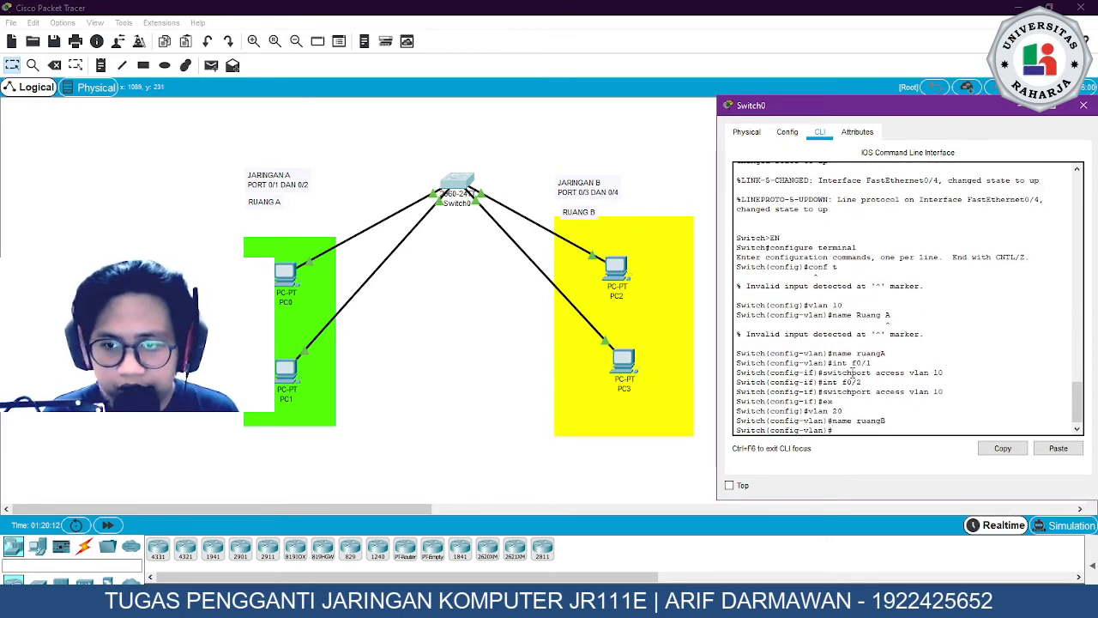
Assign switch interface f0/3 to VLAN 20 with switchport access vlan 20
text(int f0/3)
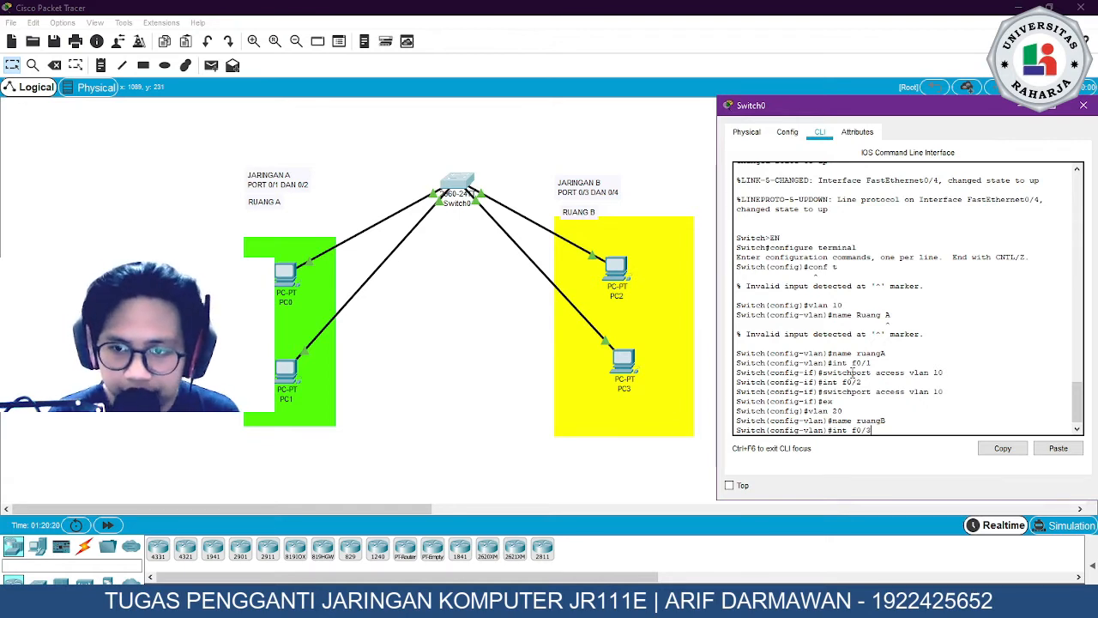
key(Return)
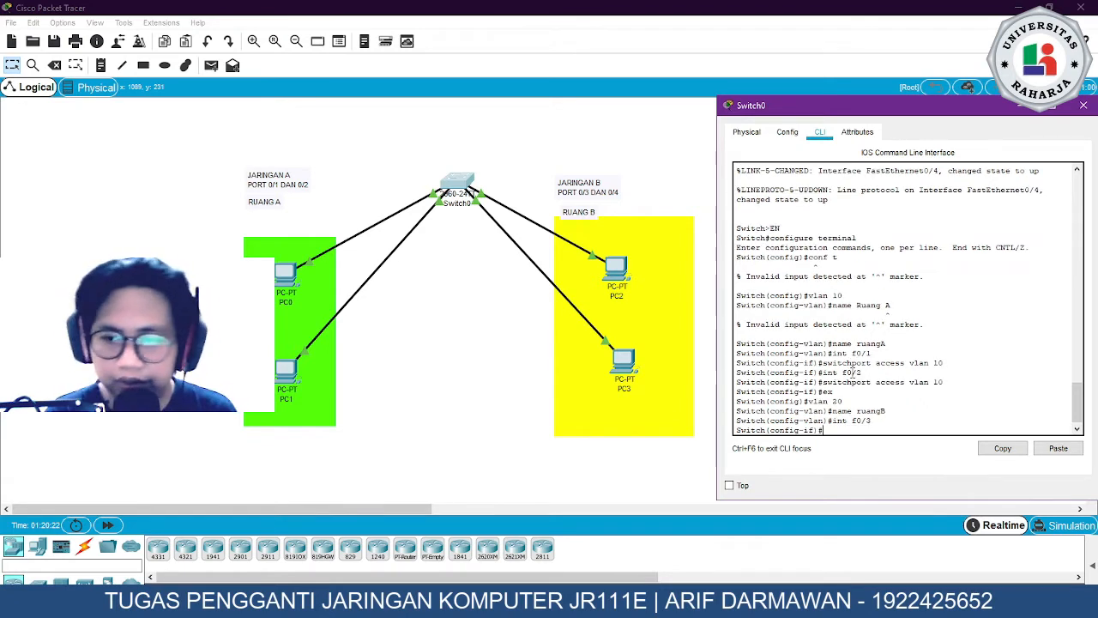
text(swi)
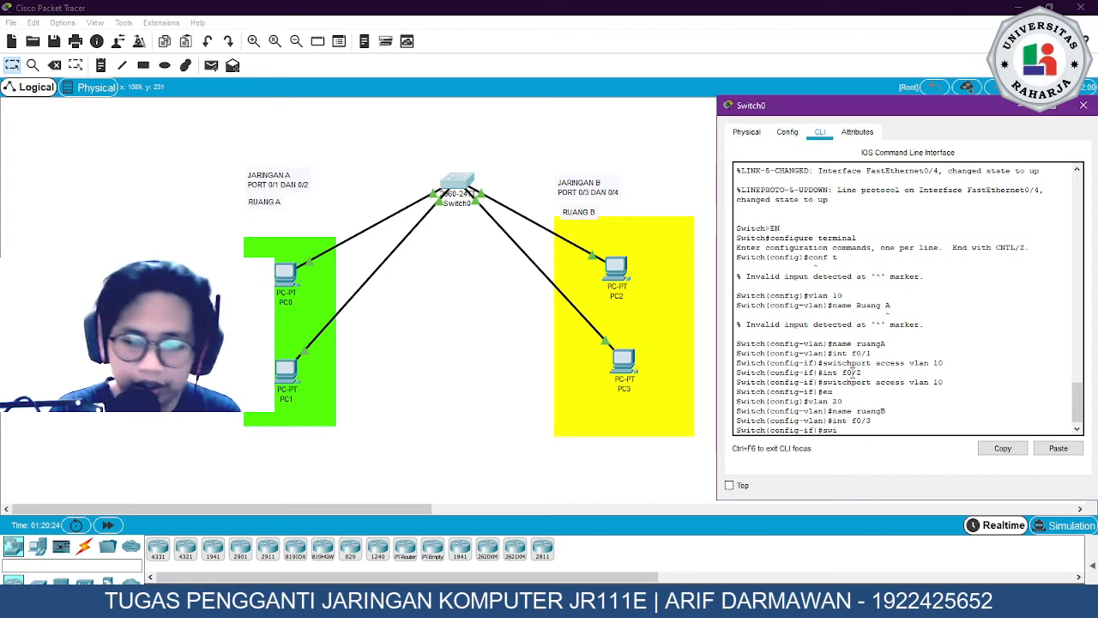
text(tchport access vlan 20)
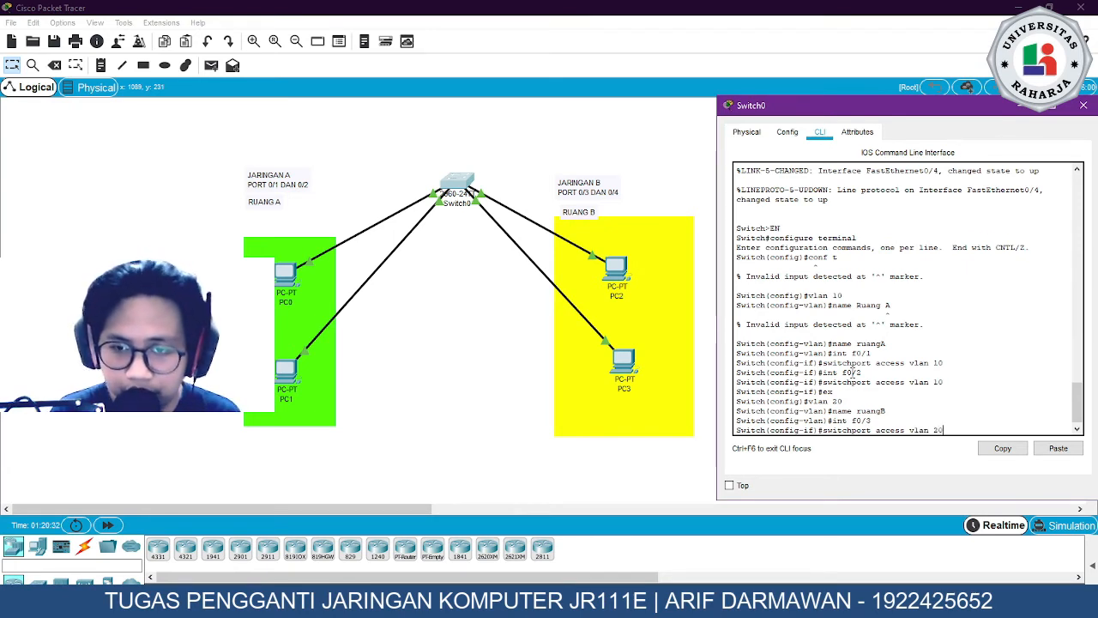
key(Return)
Assign switch interface f0/4 to VLAN 20 with switchport access vlan 20
text(int)
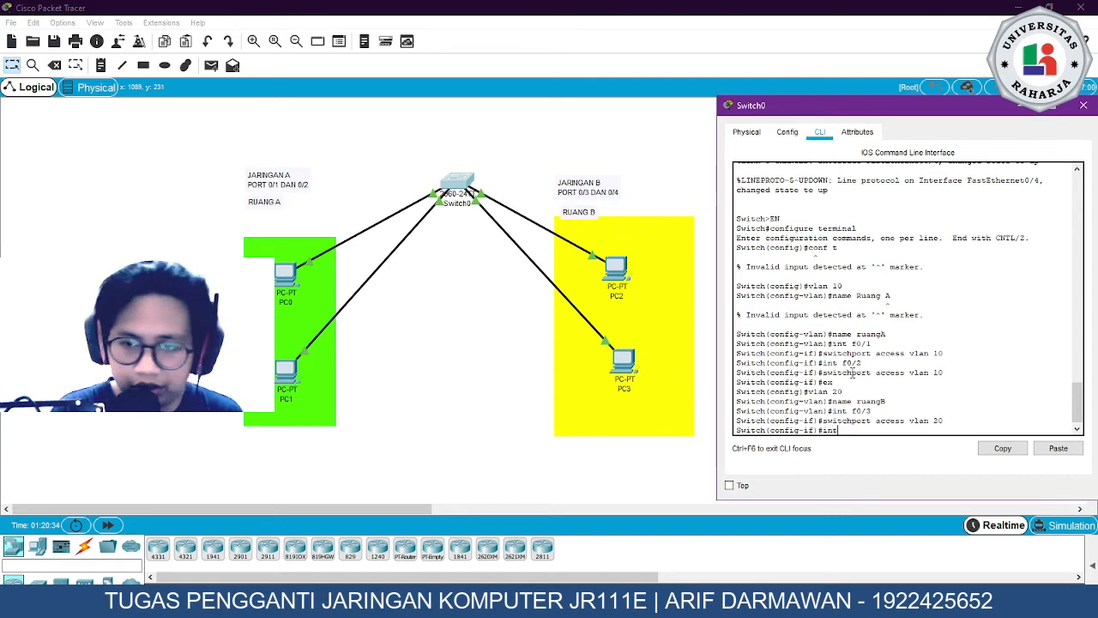
text( f0/4)
key(Return)
text(switchport access vlan)
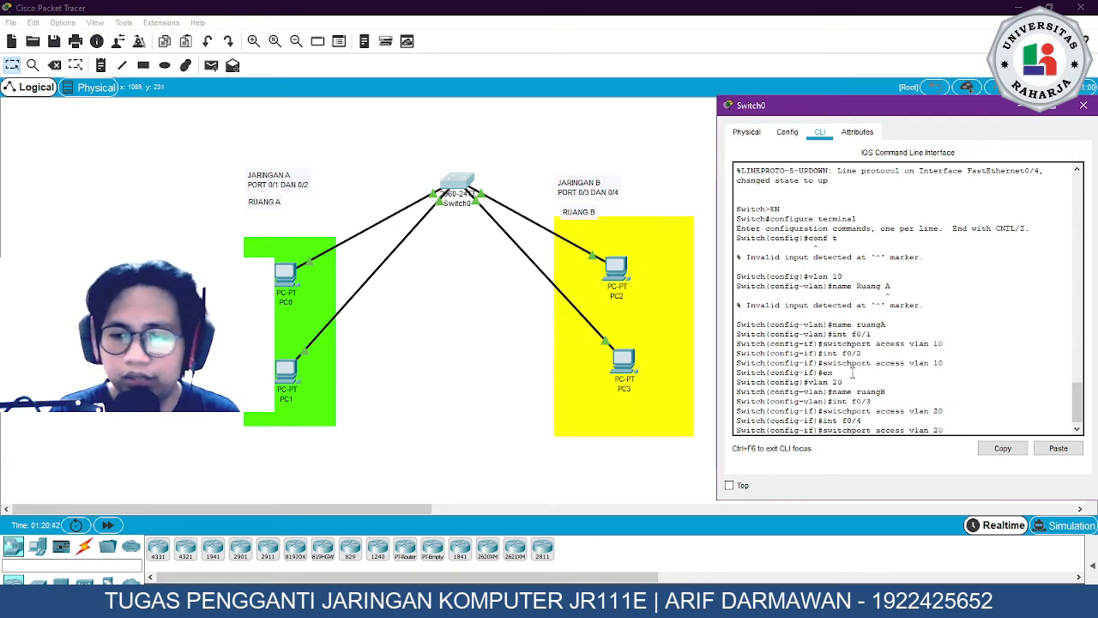
text( 20)
key(Return)
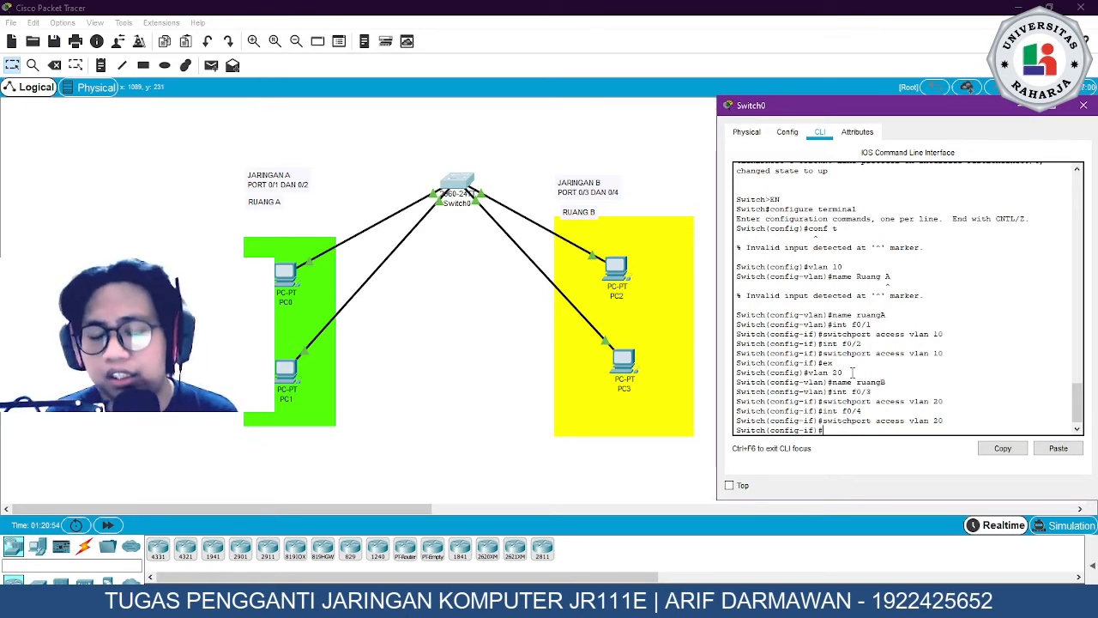
Leave the switch's configuration mode and check the VLAN port assignments with show vlan
text(ex)
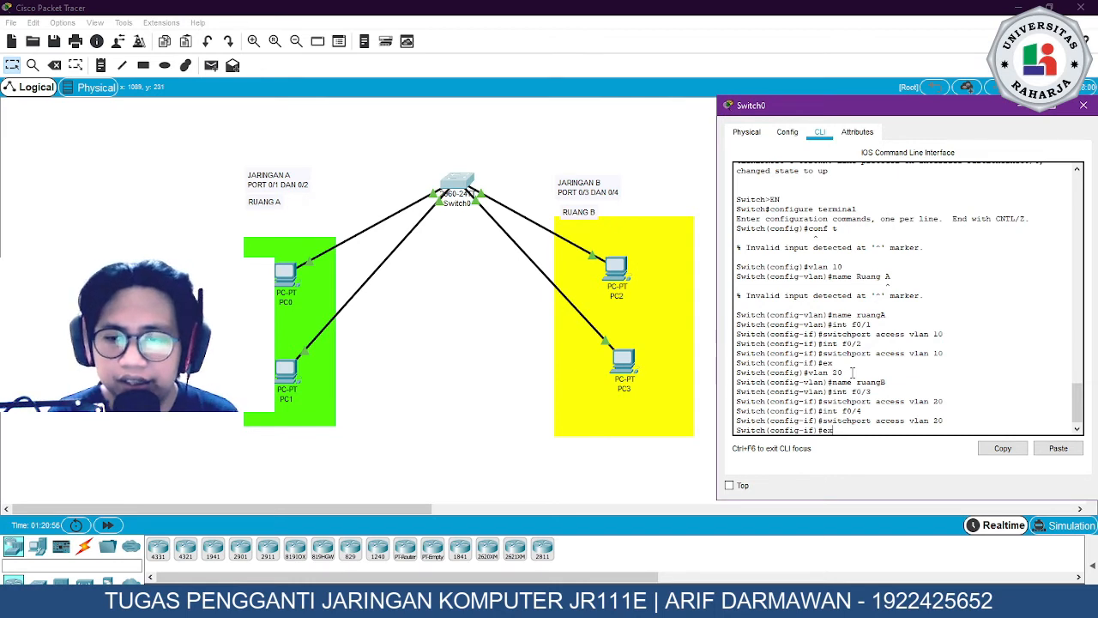
key(Return)
text(ex)
key(Return)
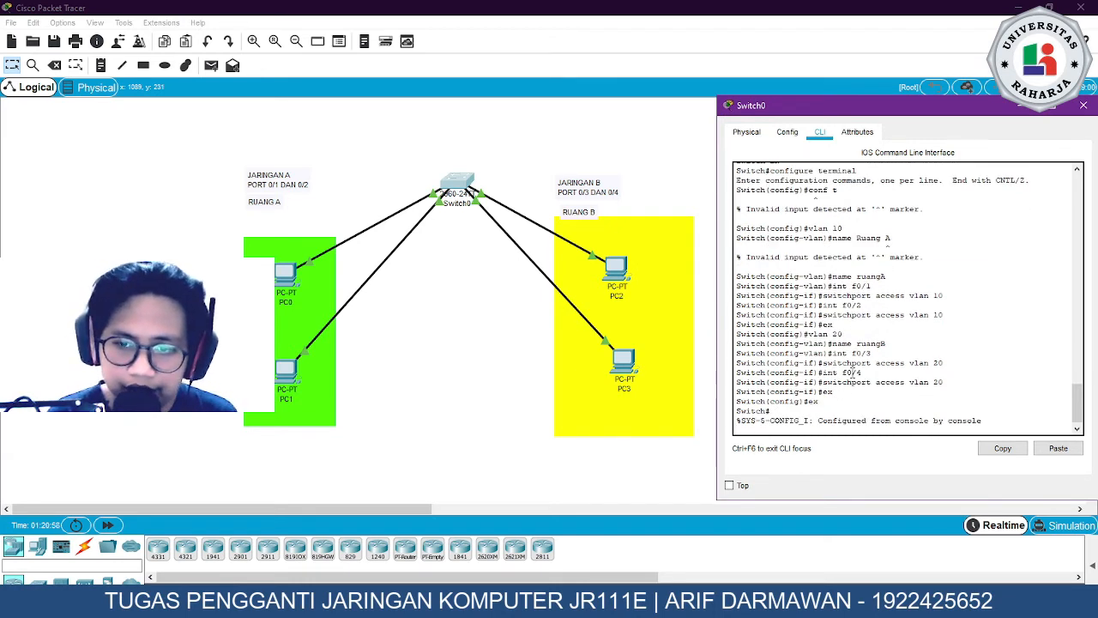
key(Return)
text(show vlan)
key(Return)
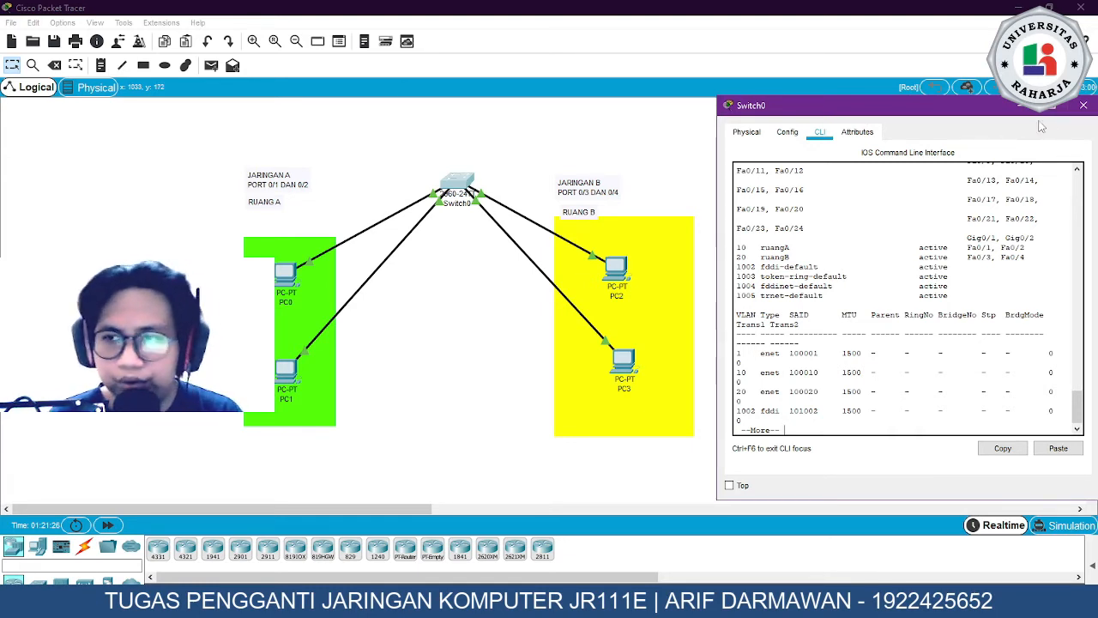
click(1083, 104)
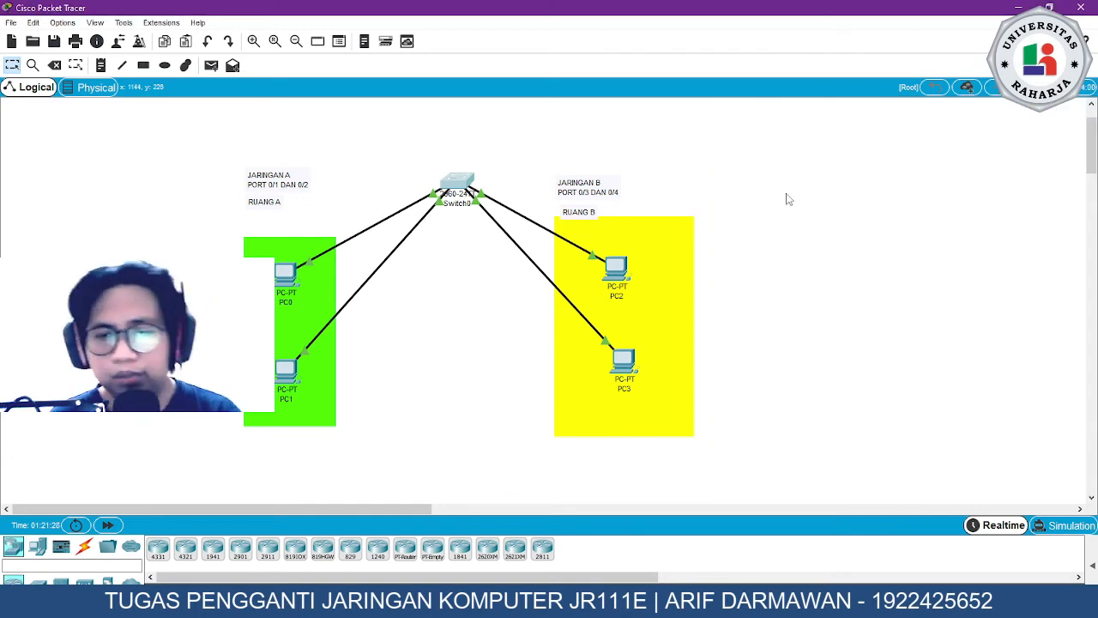
Set PC0's static IP address to 192.168.10.1 in its IP configuration
click(283, 283)
click(480, 123)
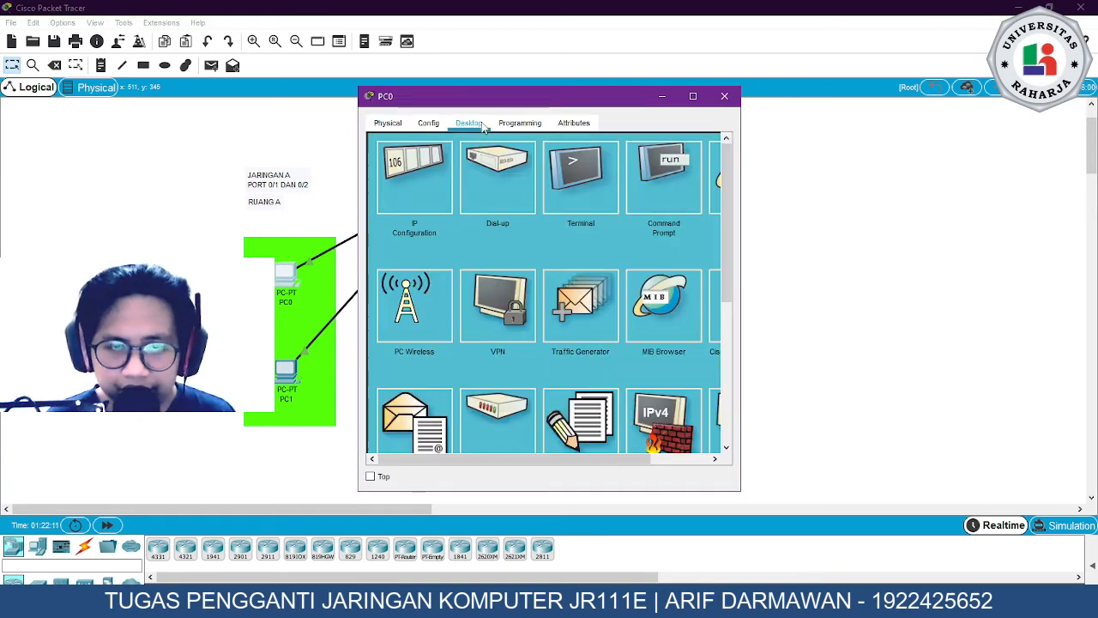
click(411, 175)
click(505, 221)
text(192.16)
text(8)
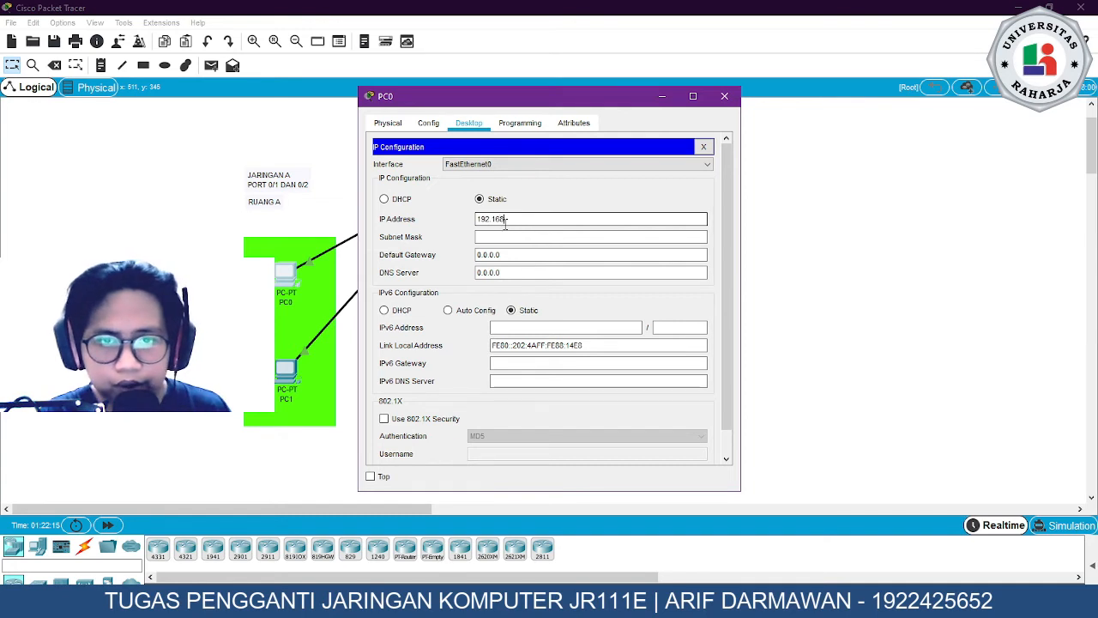
text(.)
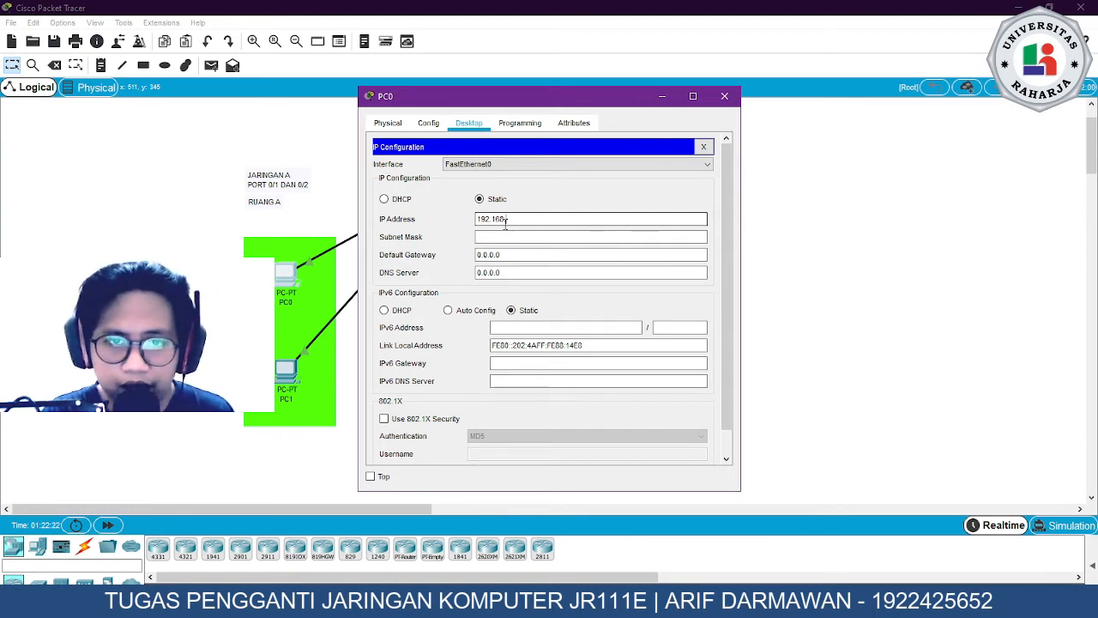
text(40)
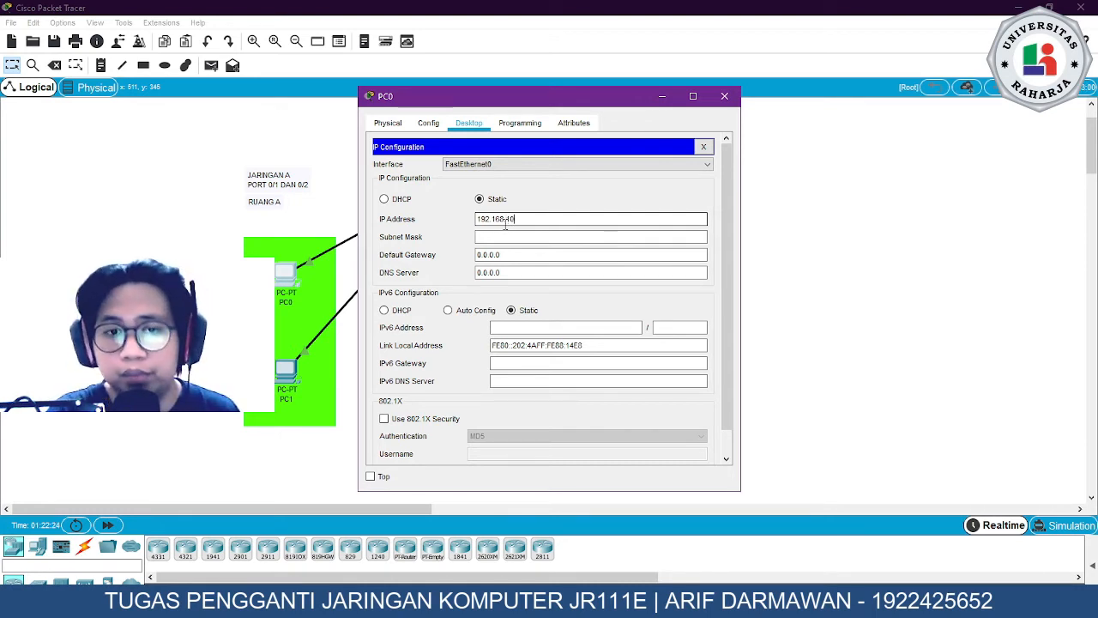
text(.1)
key(Tab)
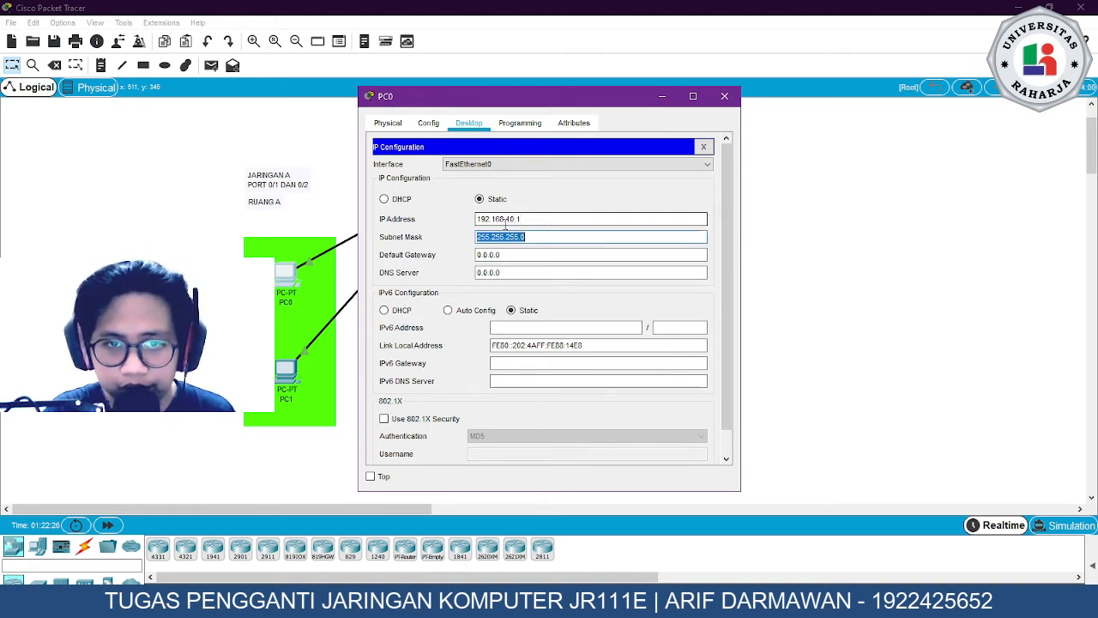
Set PC0's subnet mask to 255.0.0.0 and copy the mask for reuse on the other PCs
text(JARINGAN A PORT 0/1 DAN 0/2)
key(ctrl+a)
key(BackSpace)
text(2)
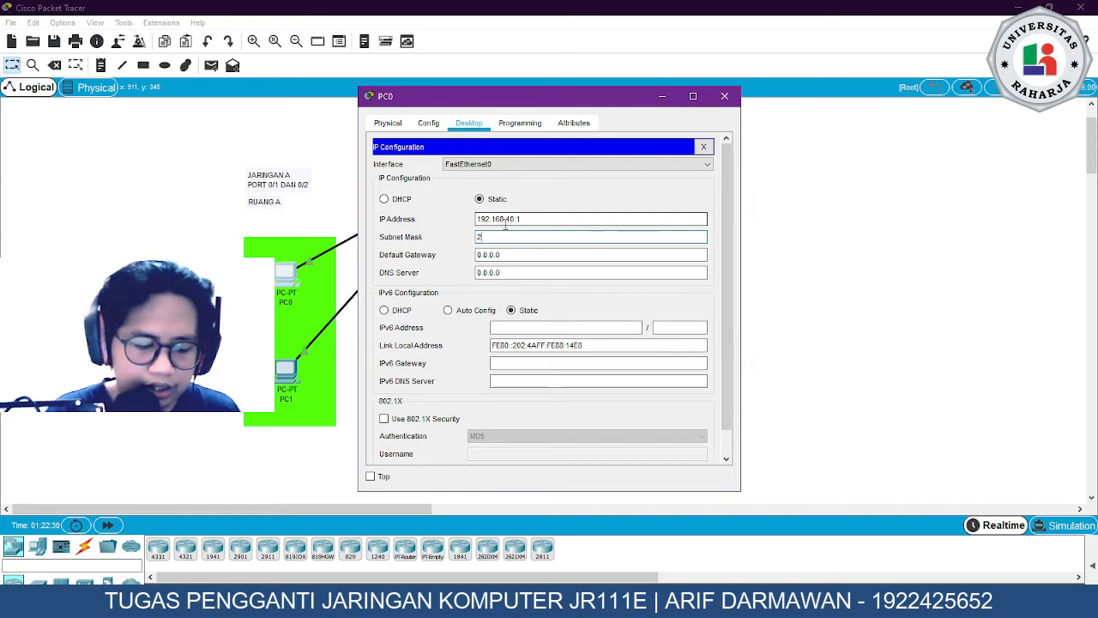
text(55.0.0)
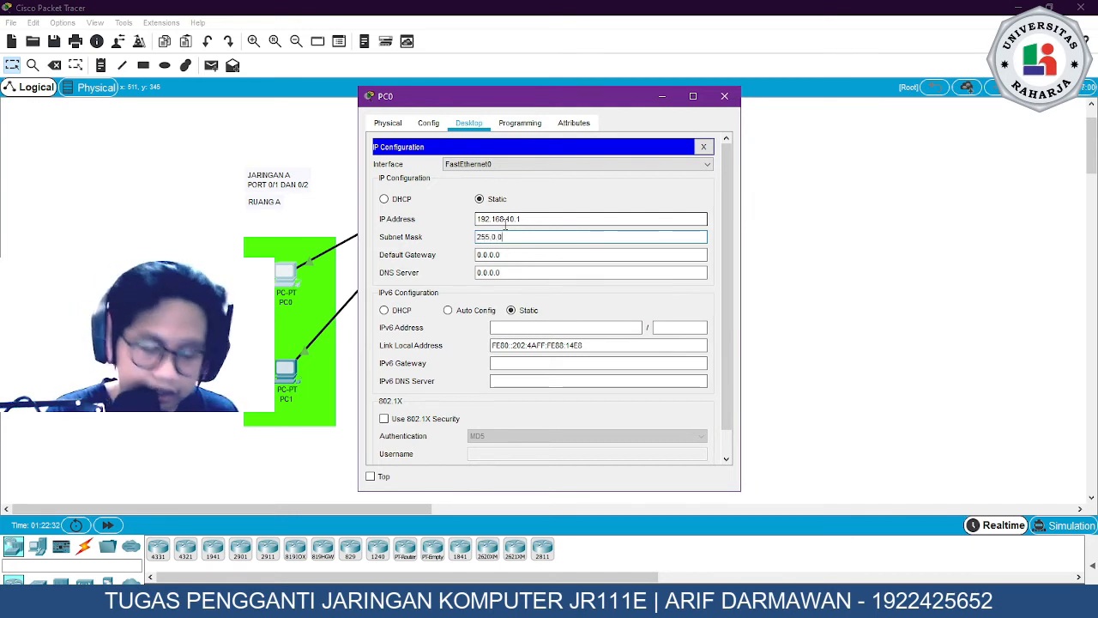
text(.0)
key(ctrl+a)
key(ctrl+c)
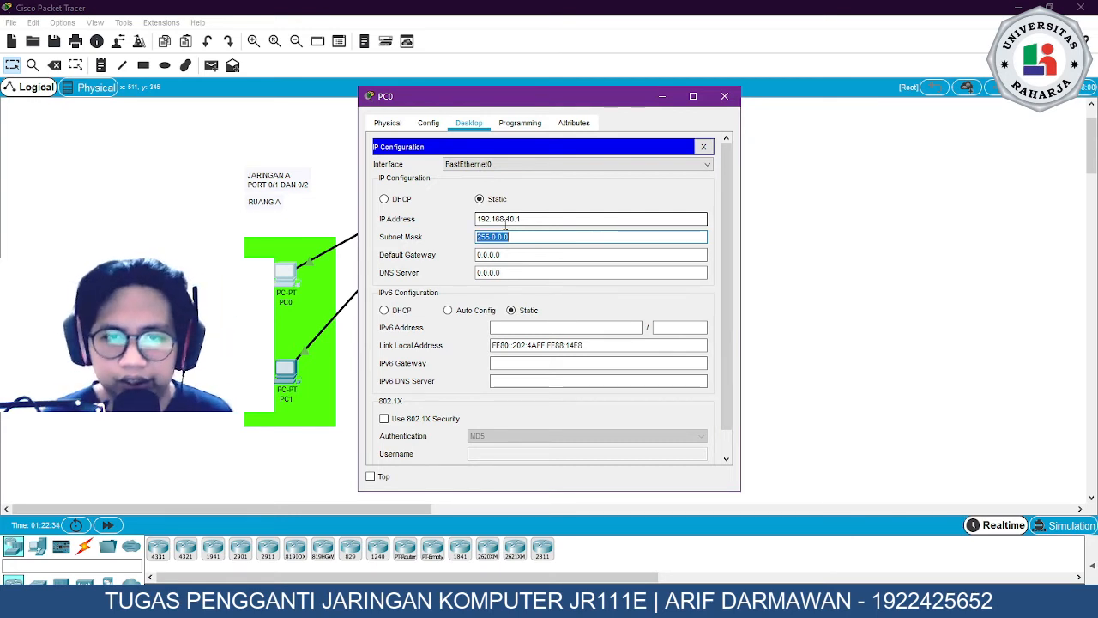
click(725, 97)
Set PC1's static IP address to 192.168.10.2 and fill in its subnet mask
click(286, 371)
click(427, 178)
click(541, 219)
key(ctrl+v)
key(ctrl+a)
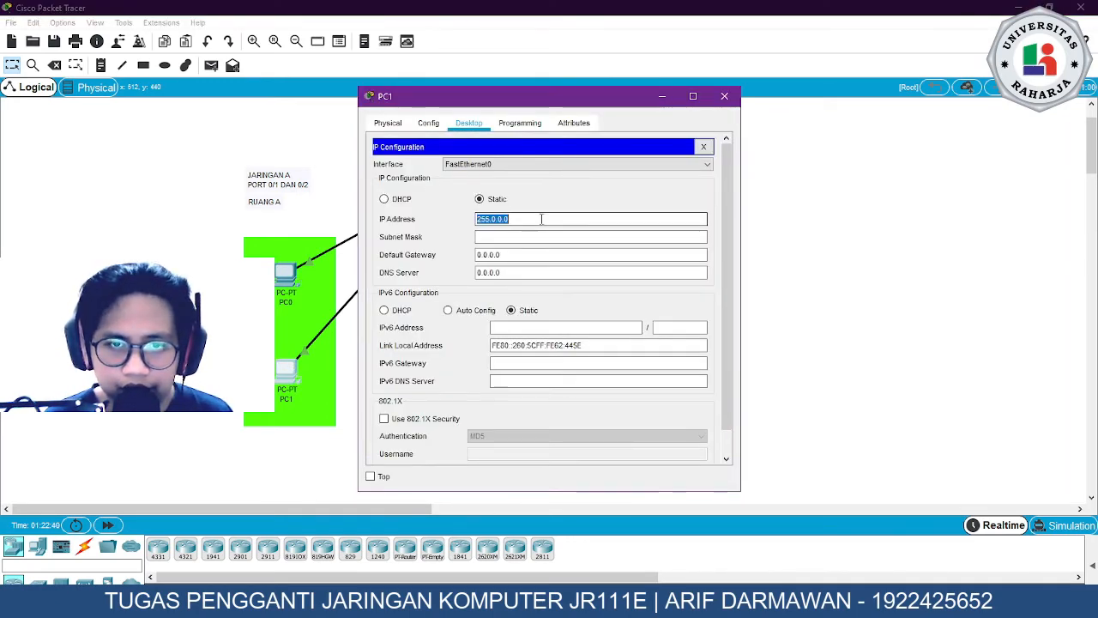
text(192.16)
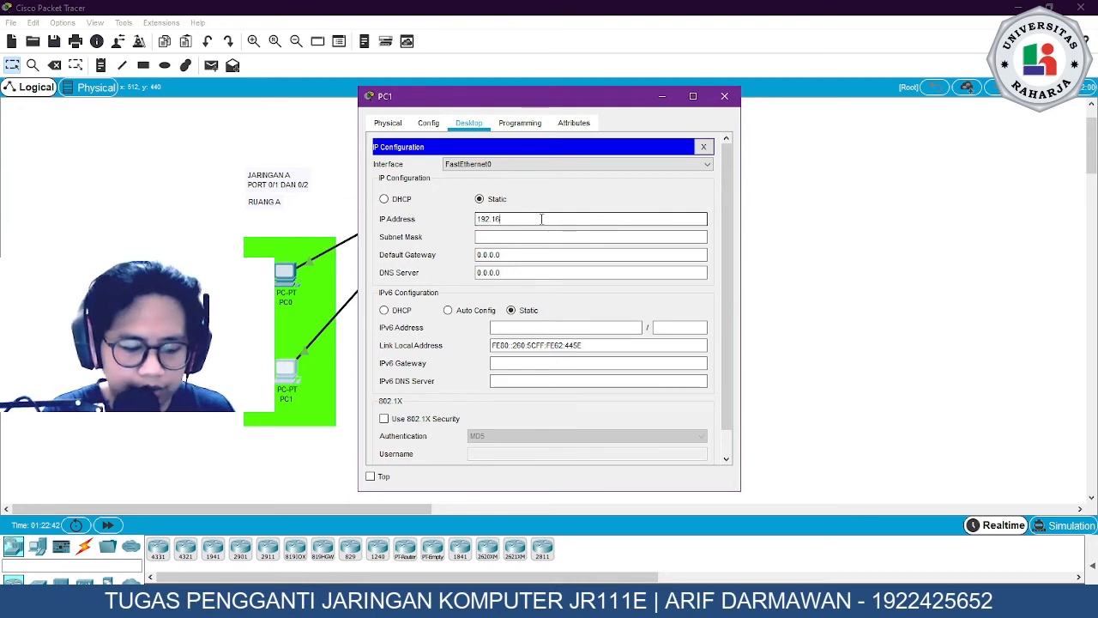
text(8.10/2)
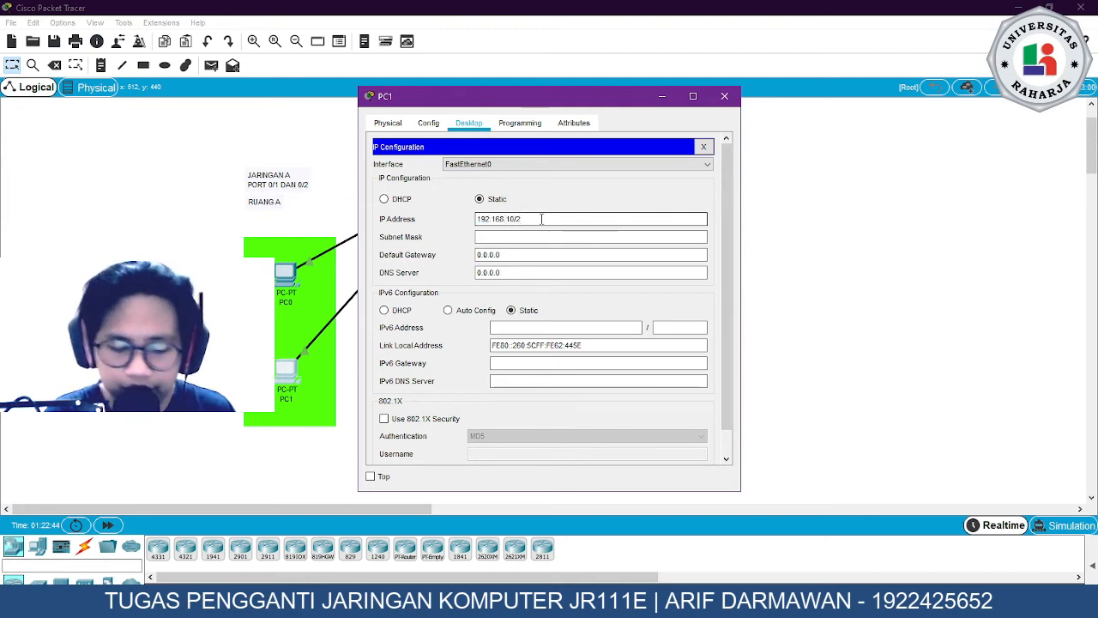
key(BackSpace)
key(BackSpace)
text(.2)
key(Tab)
key(ctrl+c)
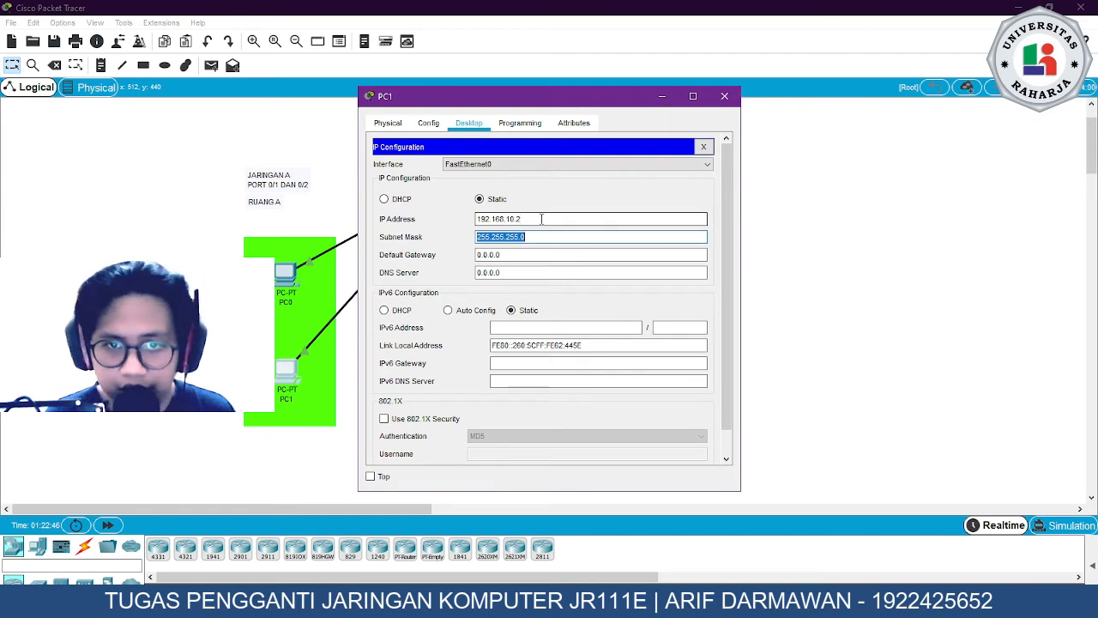
click(725, 96)
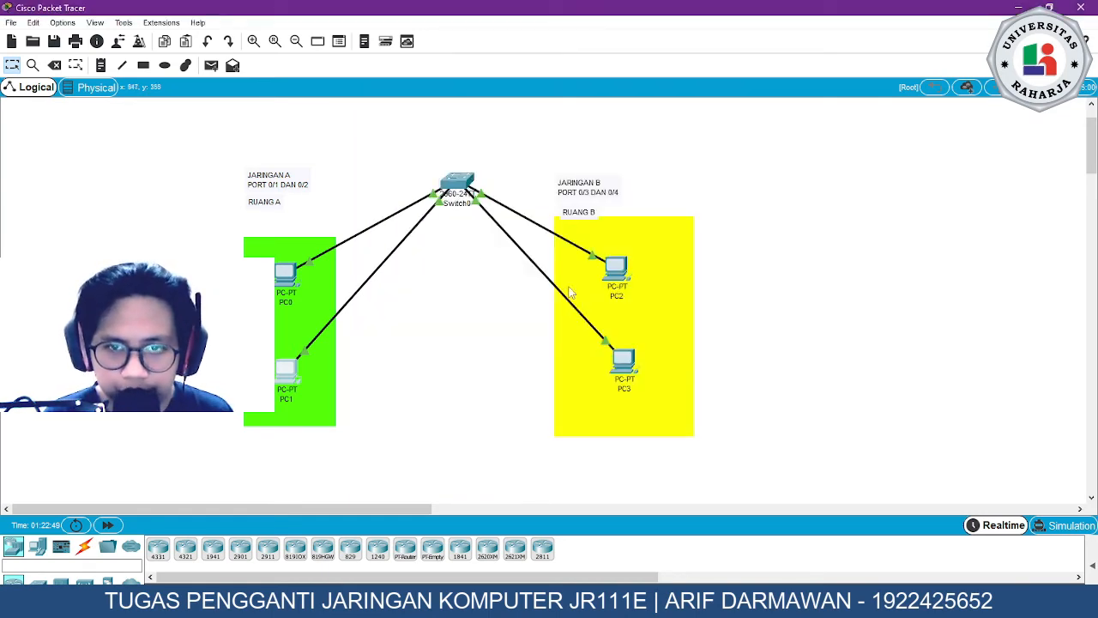
Switch PC2 from DHCP to static addressing with IP address 192.168.10.3 and subnet mask 255.0.0.0
click(621, 272)
click(417, 195)
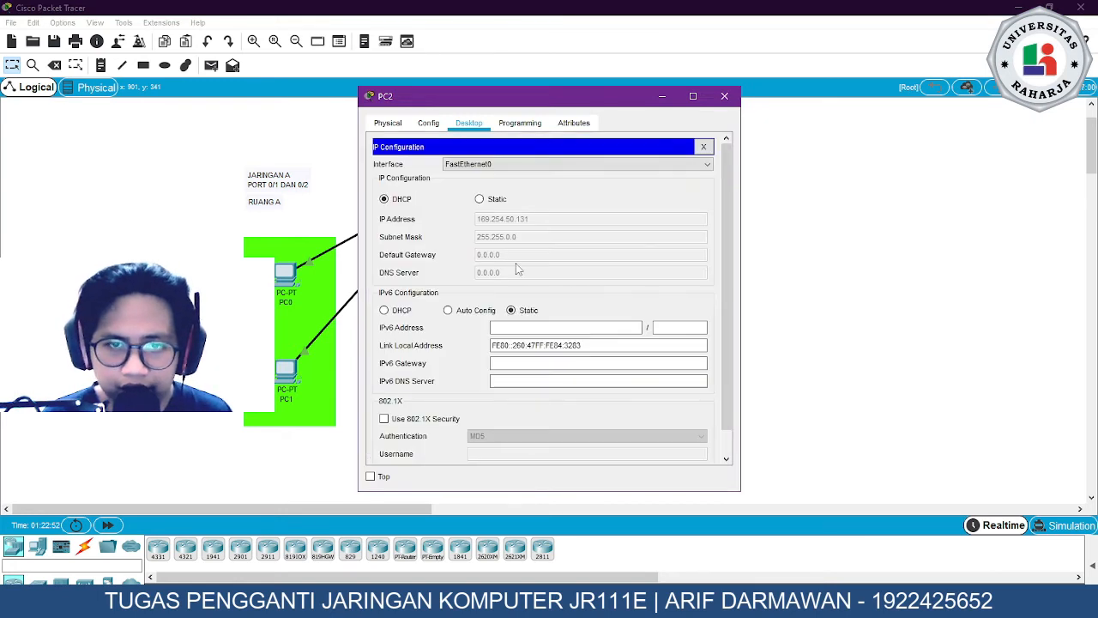
click(479, 199)
click(515, 218)
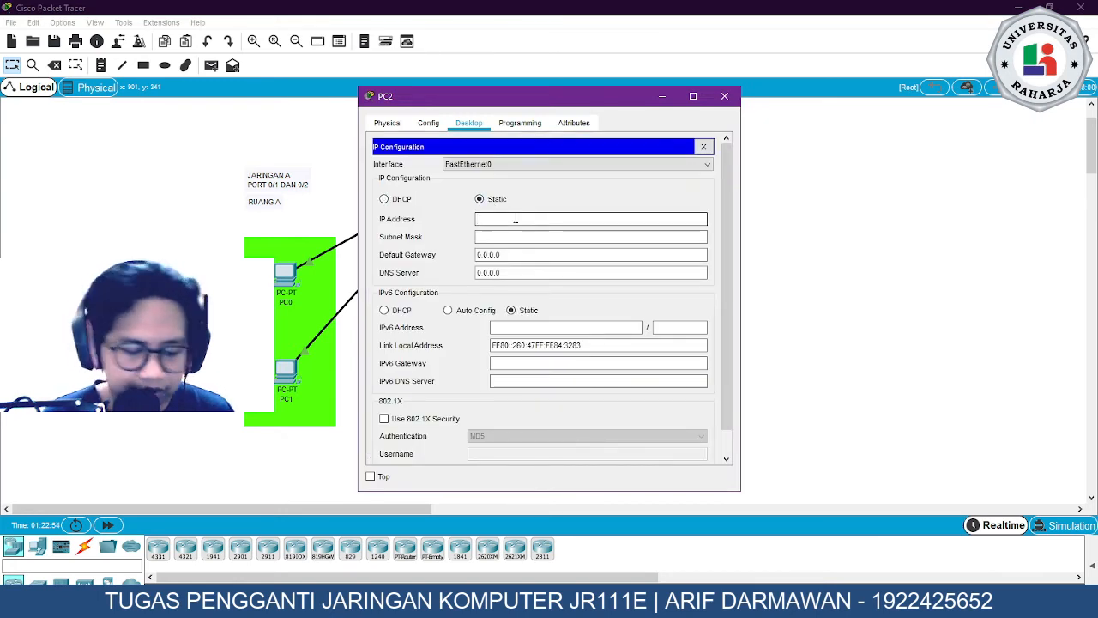
text(192.1)
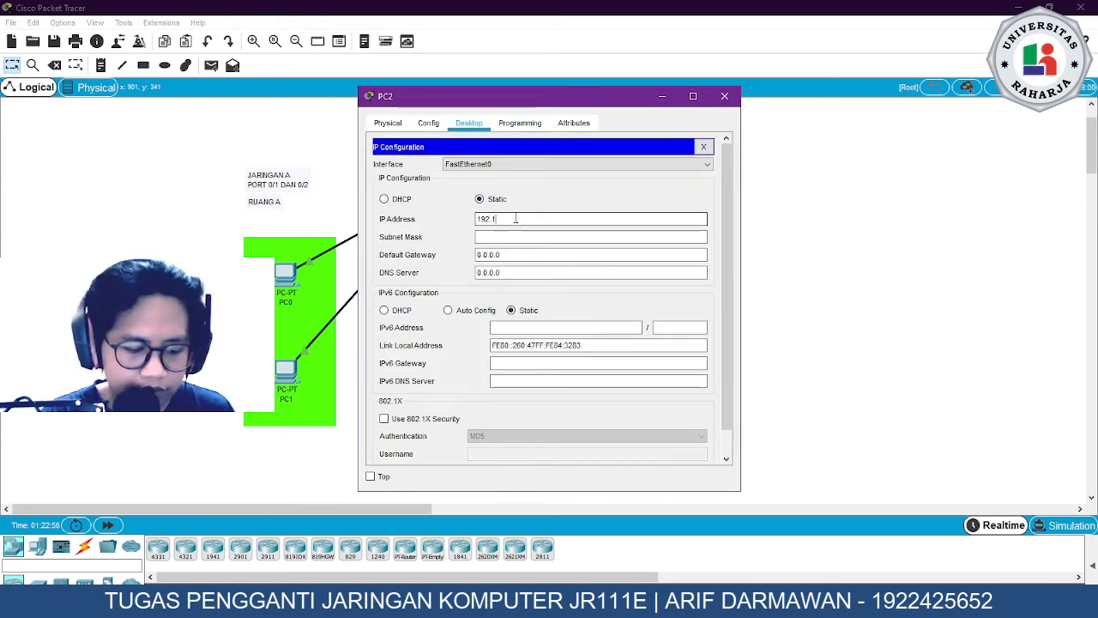
text(68.10.3)
key(Tab)
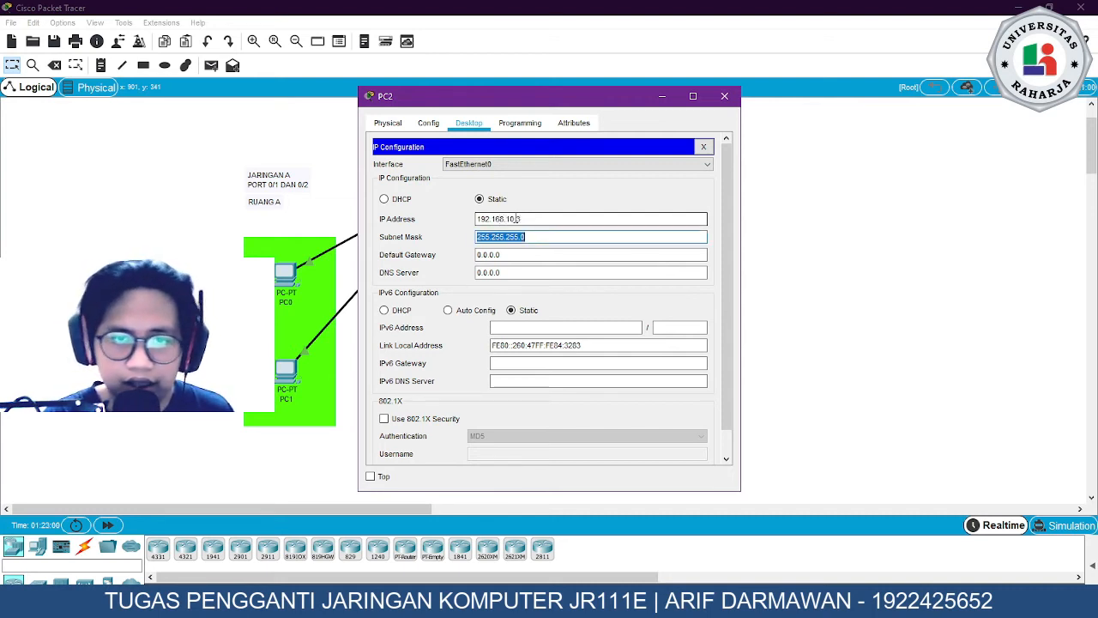
key(ctrl+v)
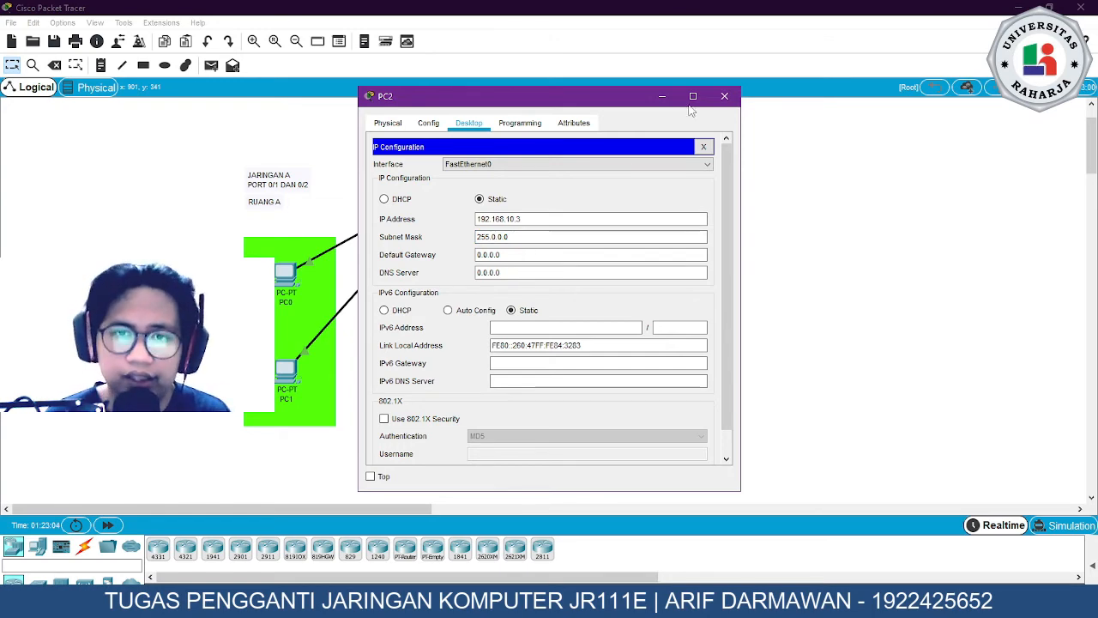
click(725, 95)
Set PC3's static IP address to 192.168.10.4 and its subnet mask to 255.0.0.0
click(624, 369)
click(399, 180)
click(527, 216)
text(192.168.)
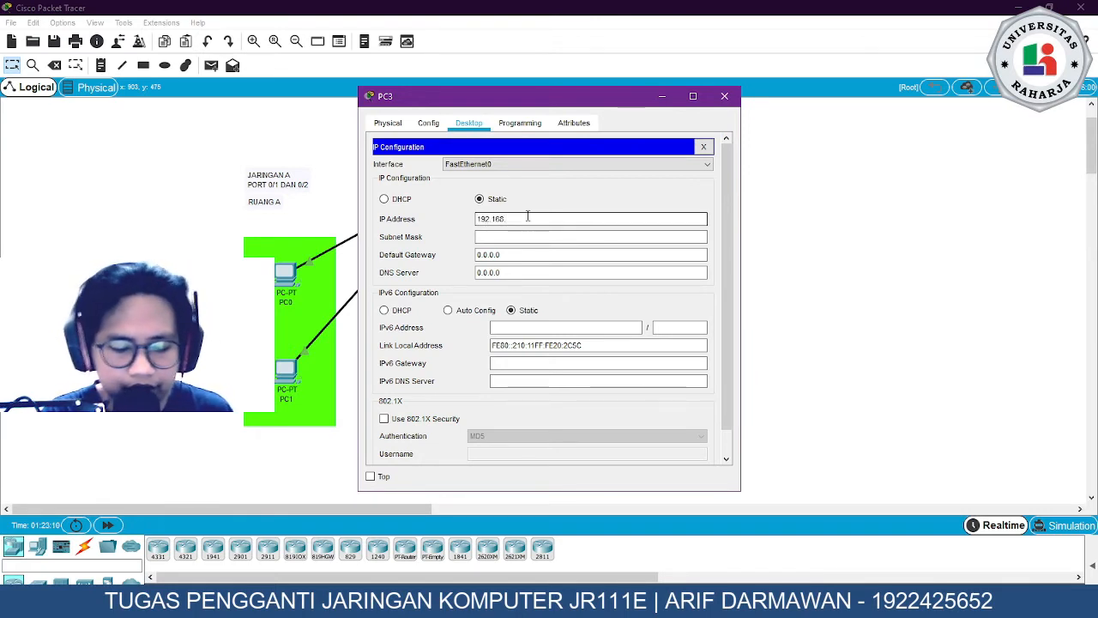
text(10.4)
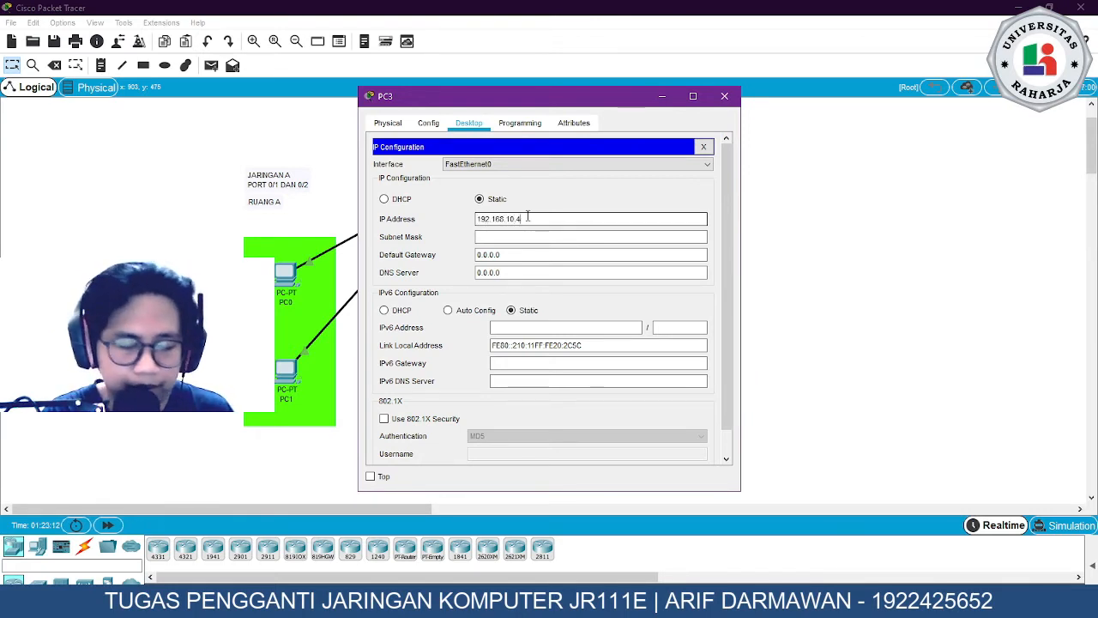
key(Tab)
key(End)
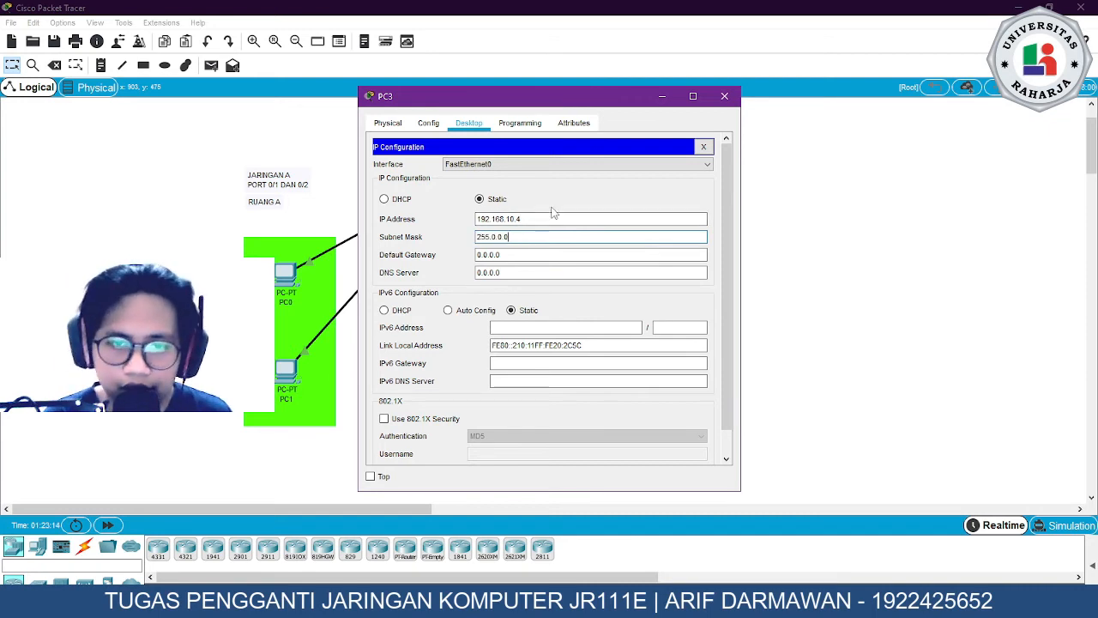
click(724, 96)
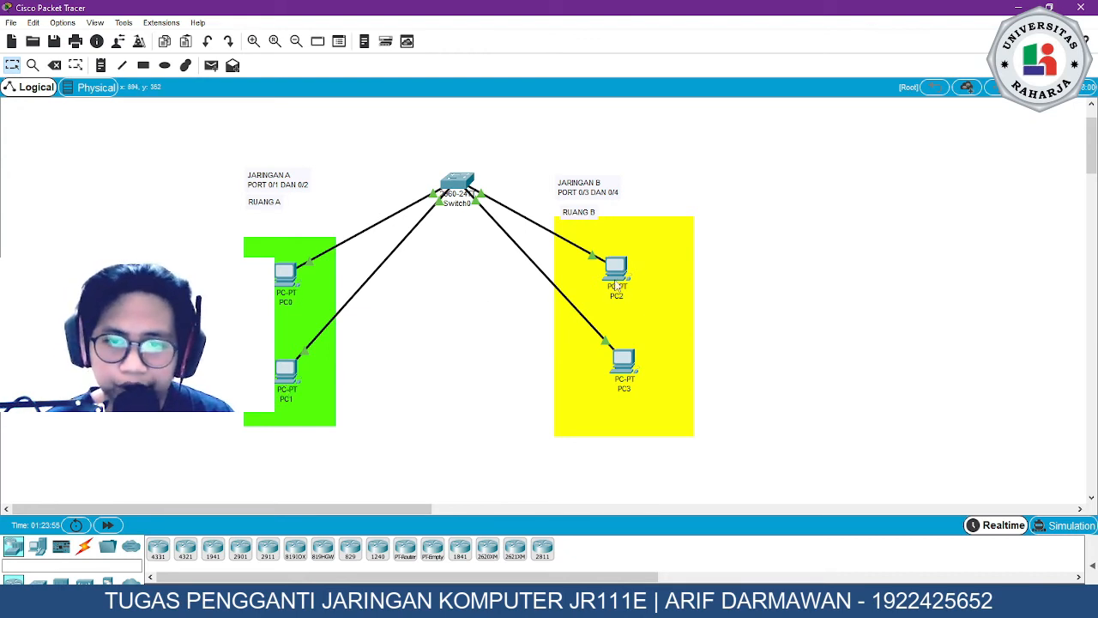
Ping PC1 at 192.168.10.2 from PC0's command prompt to test connectivity within VLAN 10
mouse_move(616, 283)
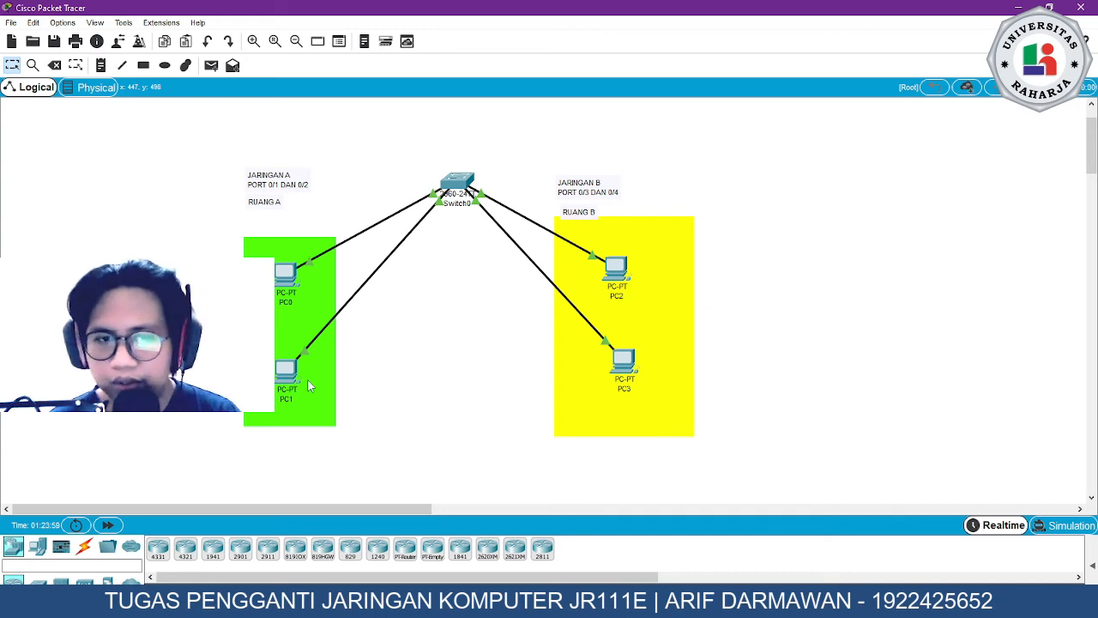
click(290, 277)
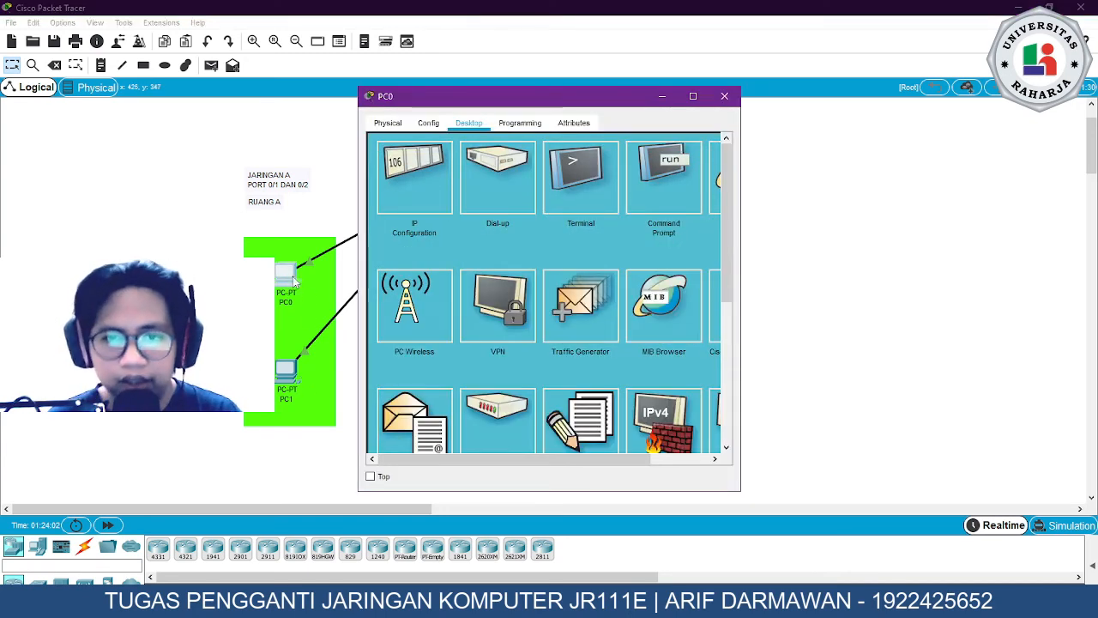
click(670, 188)
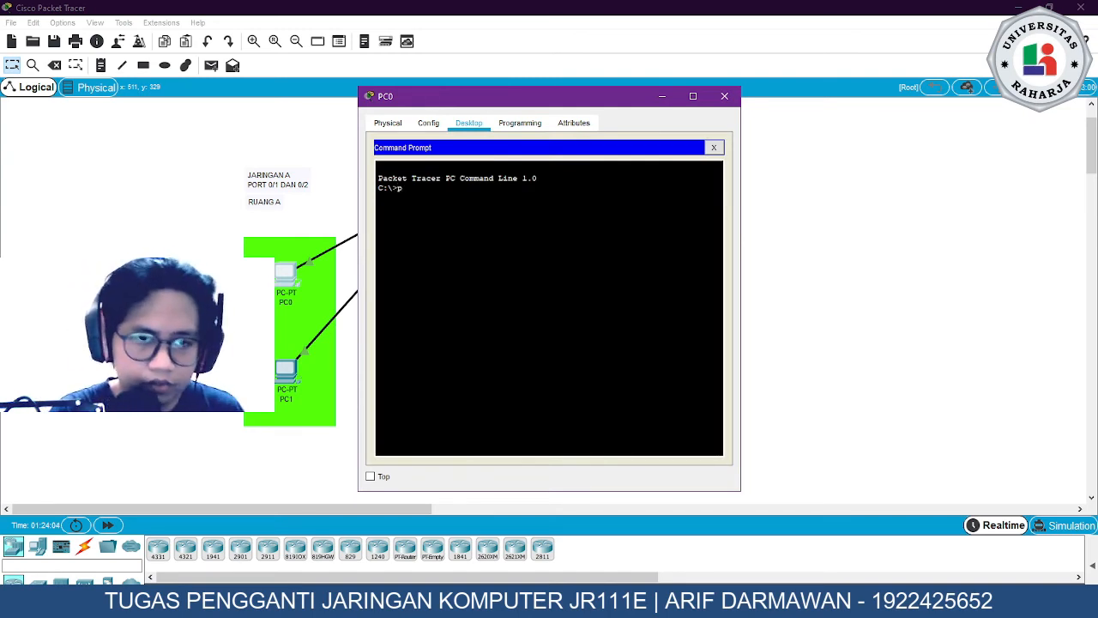
text(ping 192)
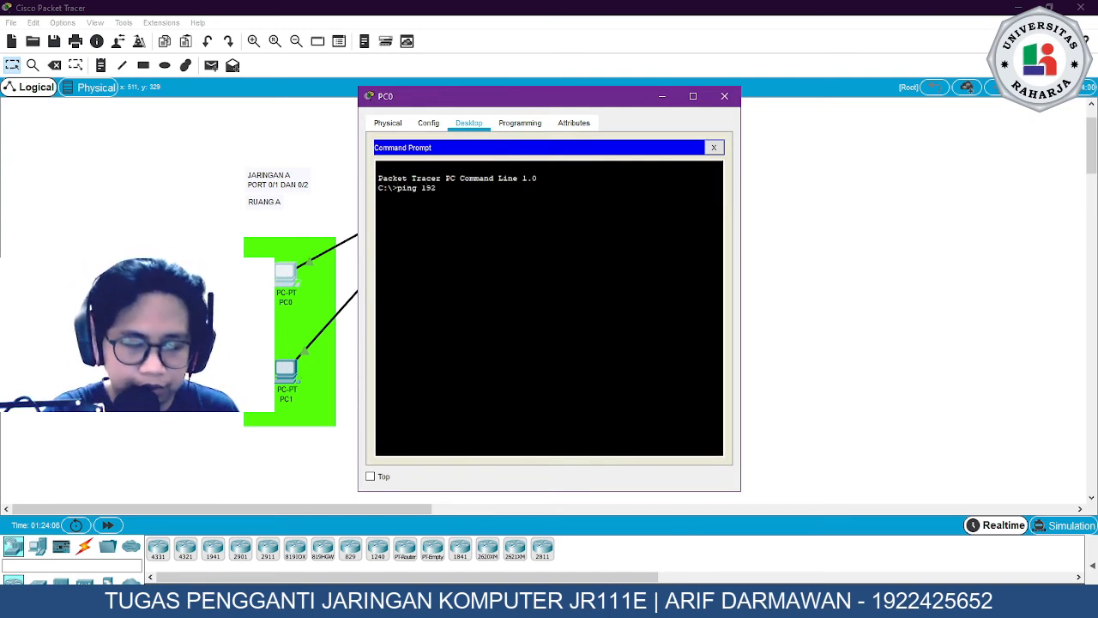
text(.168.10.2)
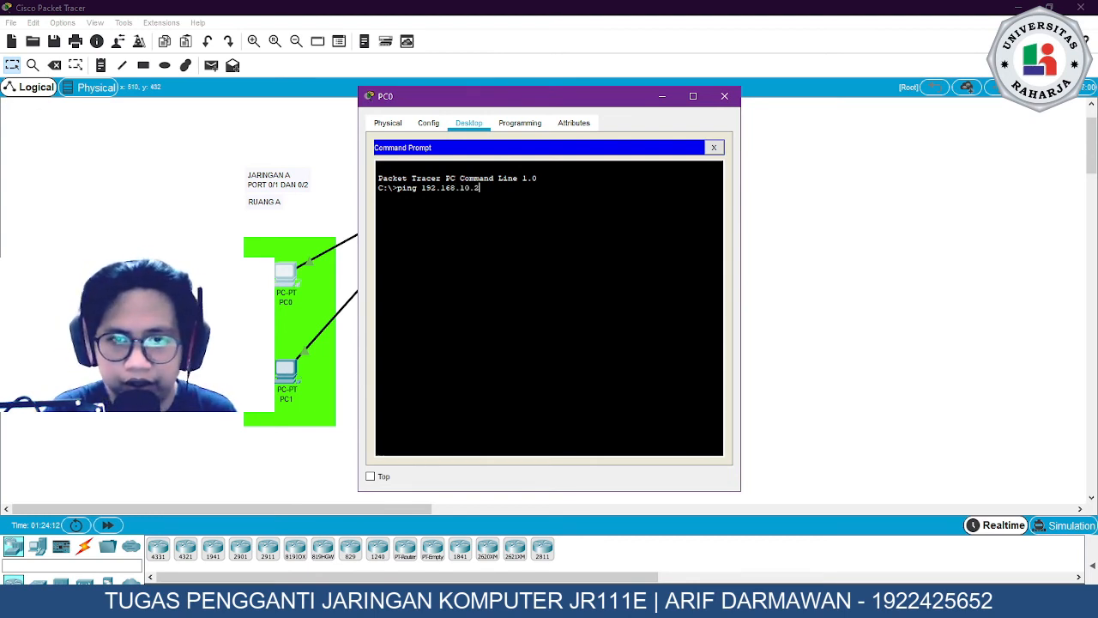
key(Return)
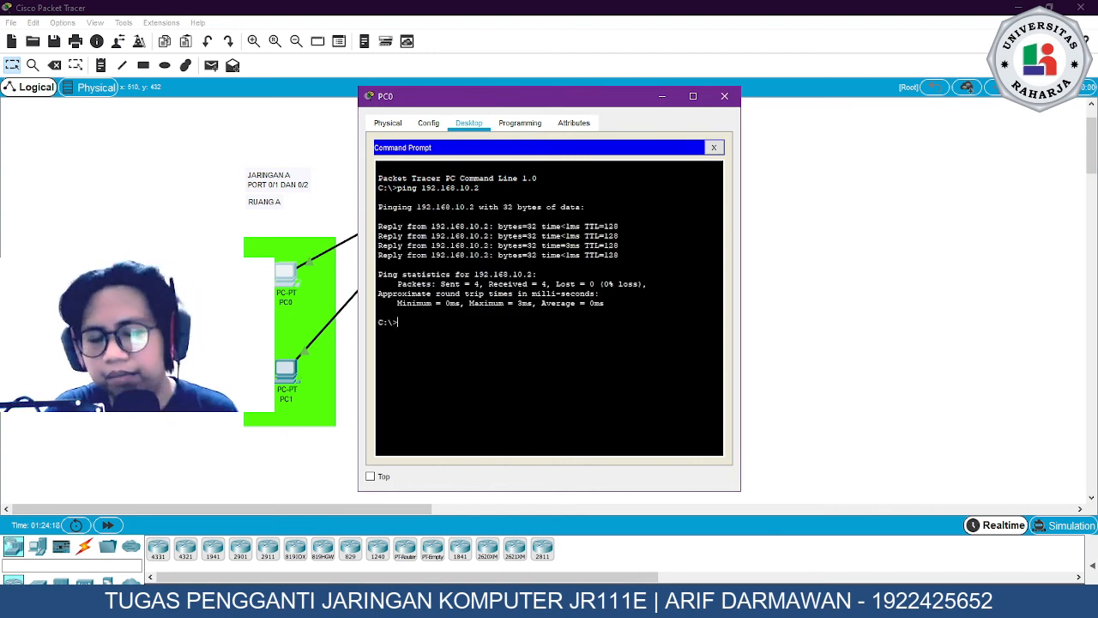
Move PC0's window clear of the topology and ping PC2 at 192.168.10.3 to test connectivity between the two VLANs
drag(504, 99, 276, 120)
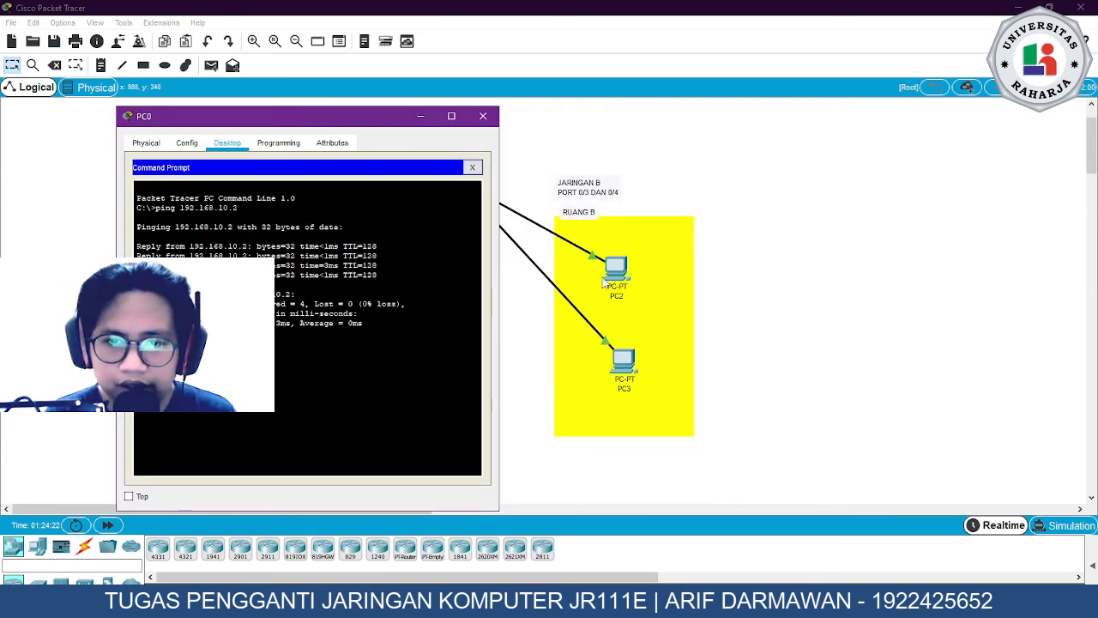
drag(343, 118, 927, 113)
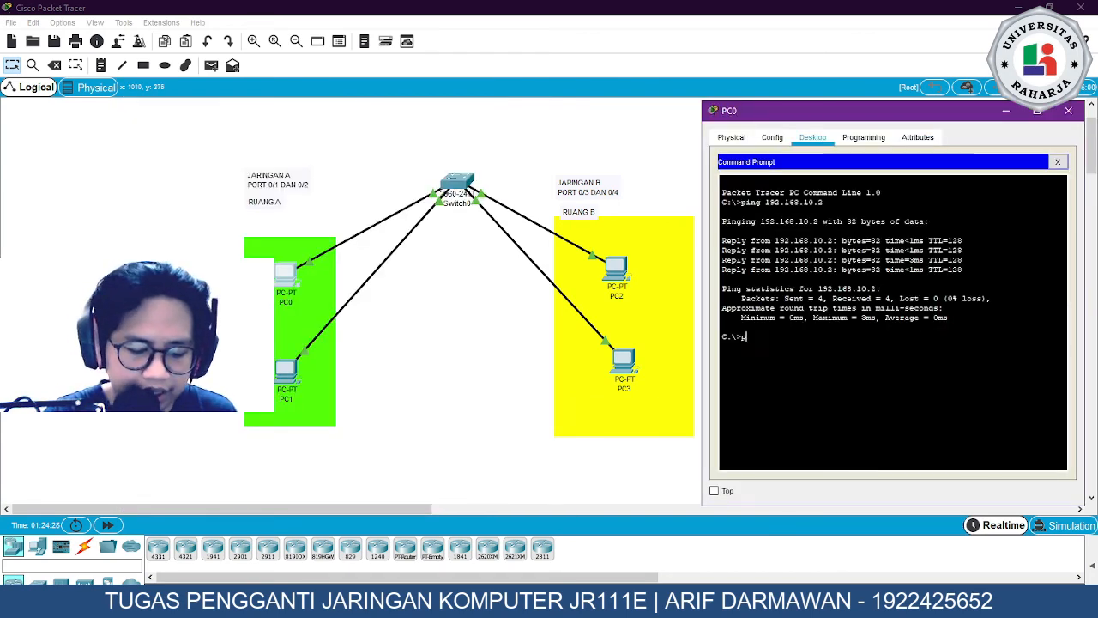
text(ping 192)
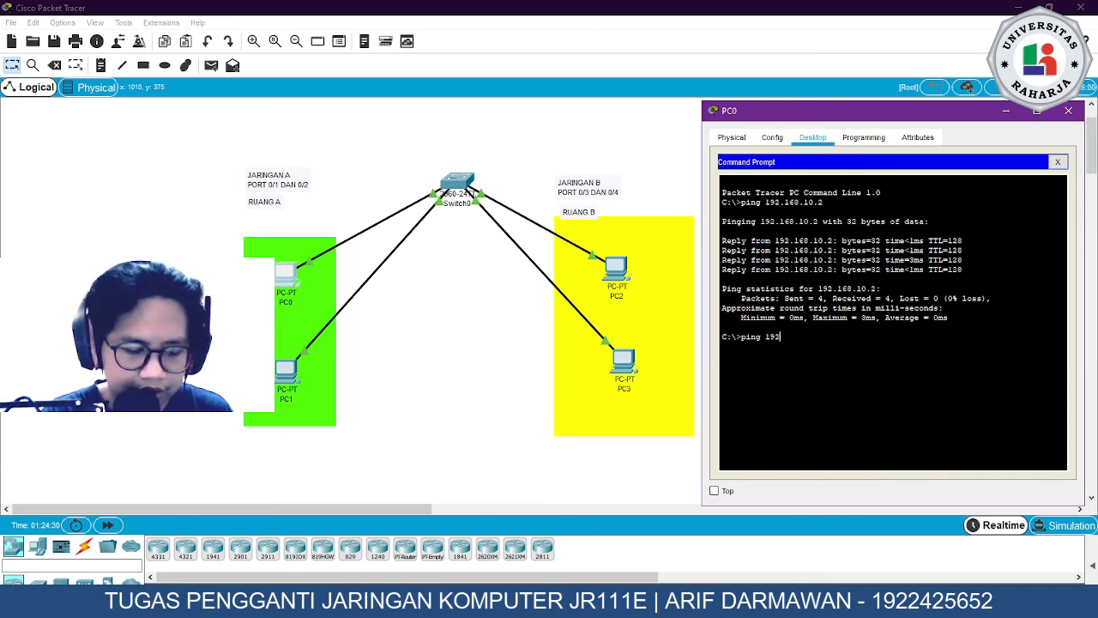
text(.168.10.)
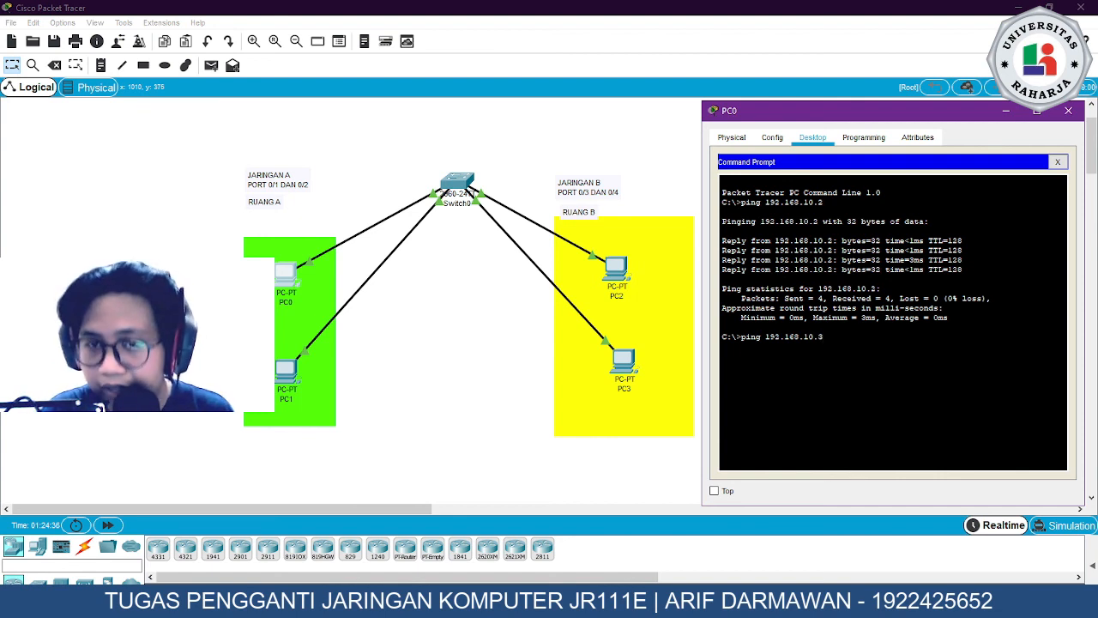
text(3)
key(Return)
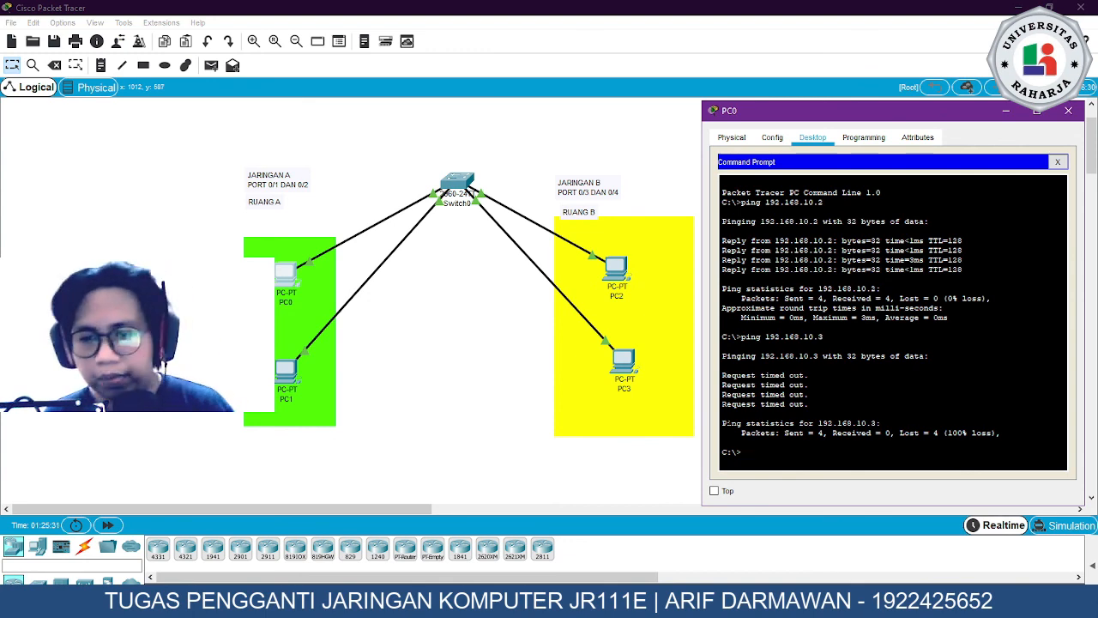
click(340, 606)
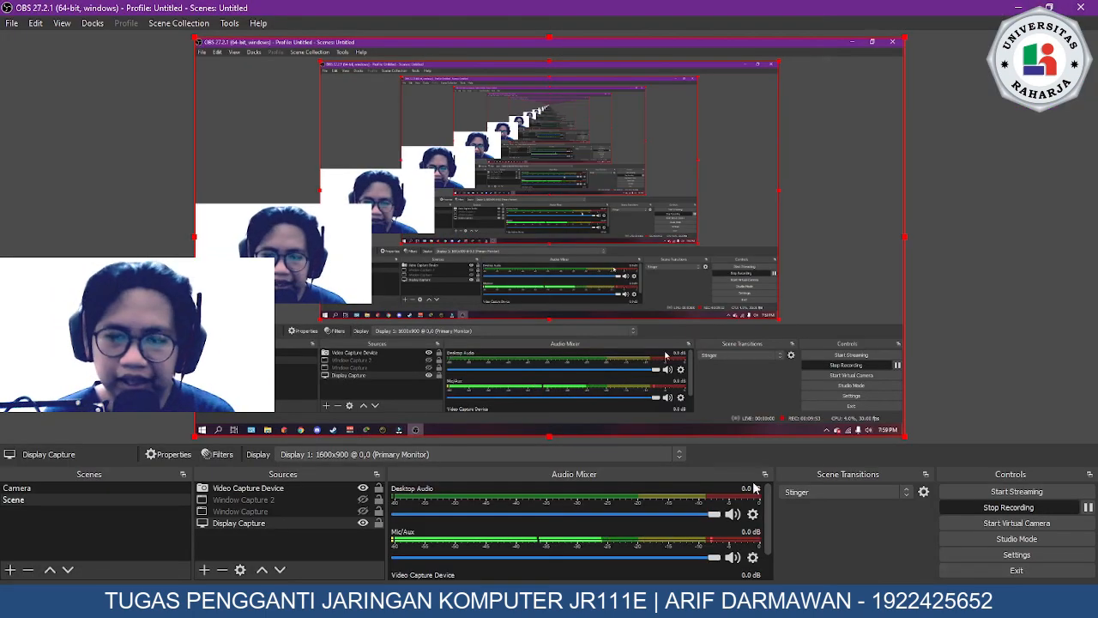